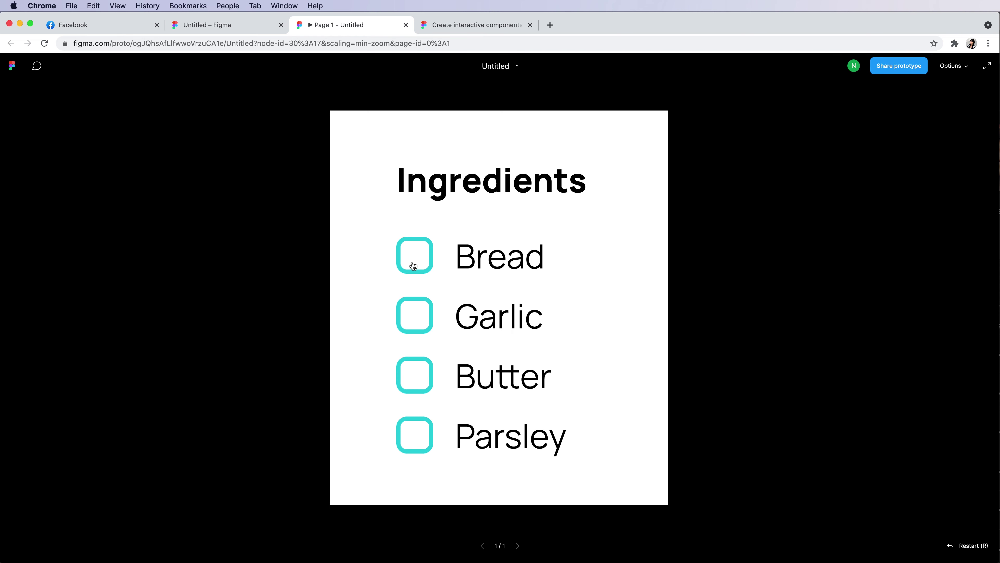
- Check and uncheck Bread, Garlic, Butter and Parsley in the Ingredients prototype
click(411, 257)
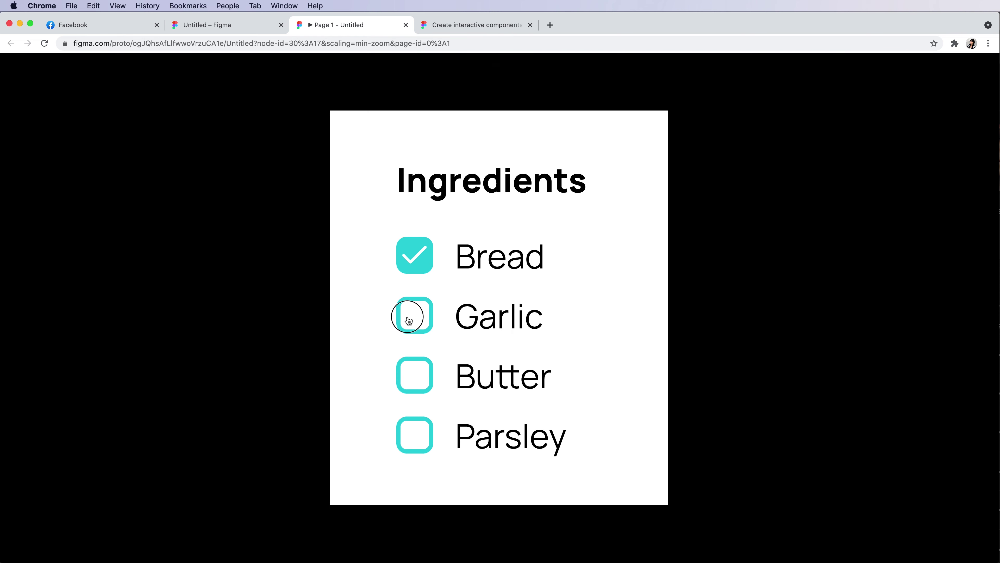
click(409, 317)
click(409, 378)
click(418, 439)
click(419, 441)
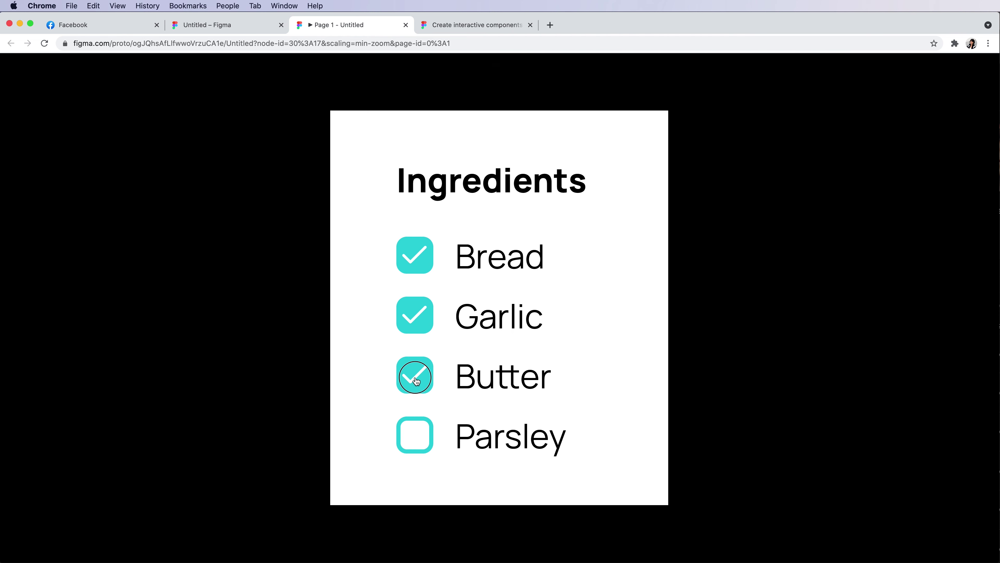
click(416, 379)
click(425, 310)
click(422, 269)
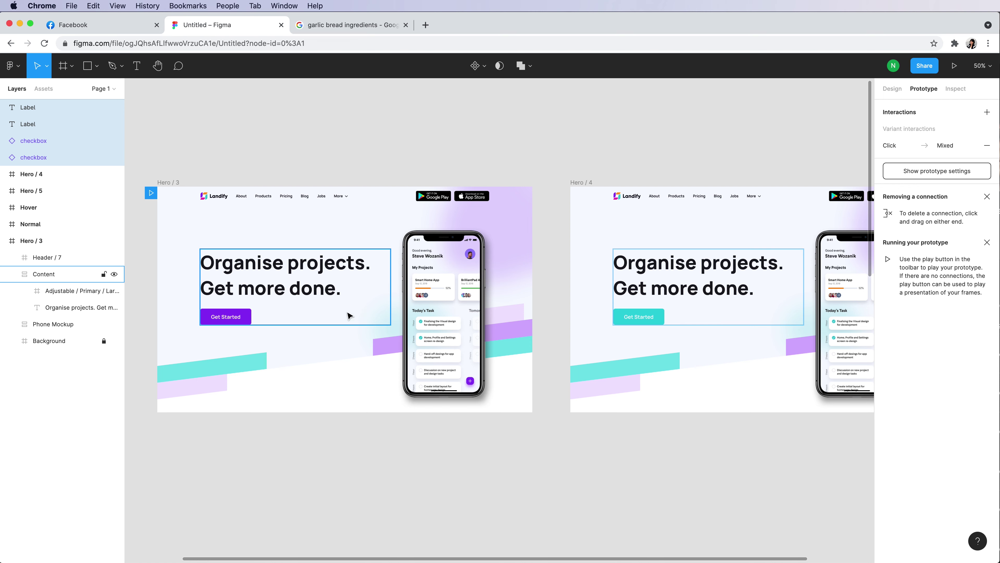
- Select the Content frame to reveal its While Hovering link, then present the prototype
click(235, 322)
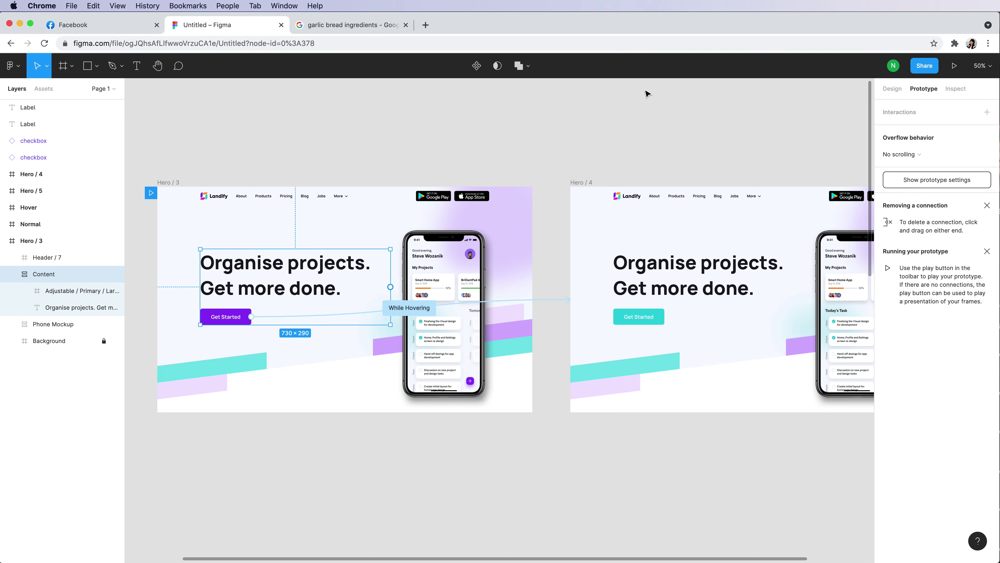
click(954, 66)
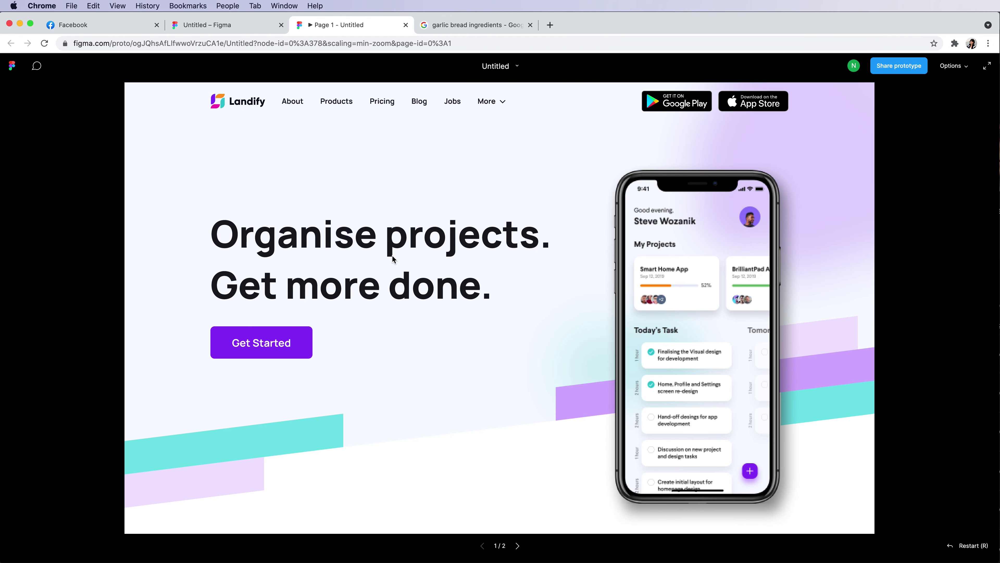
- Hover over Get Started in the prototype, then close the preview with Cmd+W
click(265, 352)
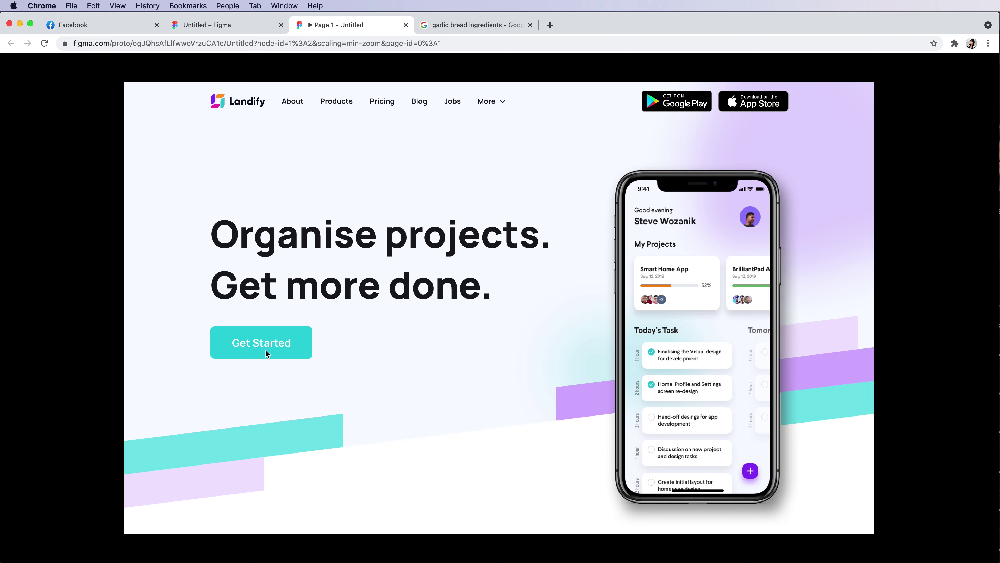
click(265, 350)
key(super+w)
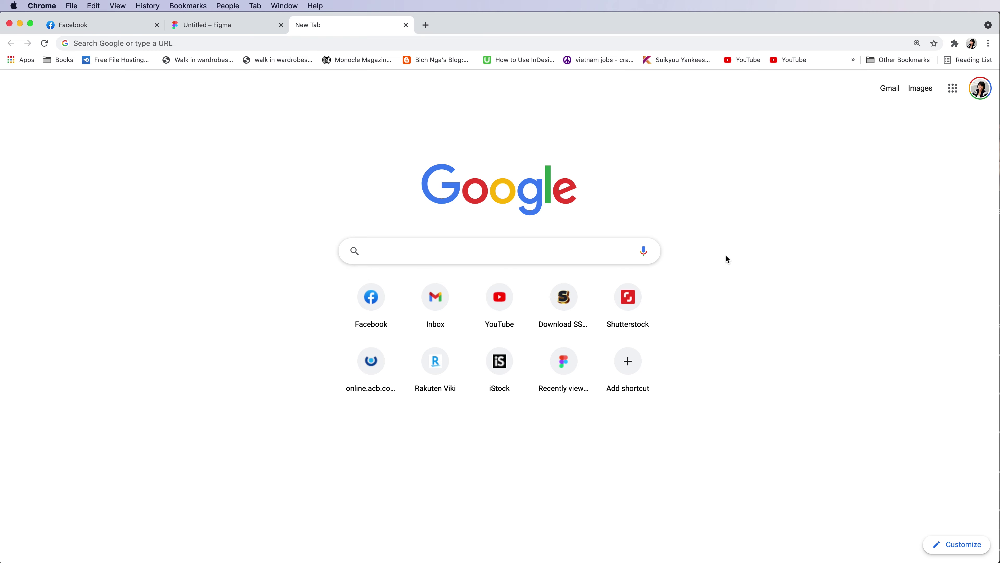
- Search Google for 'create interactive components with variants'
text(create )
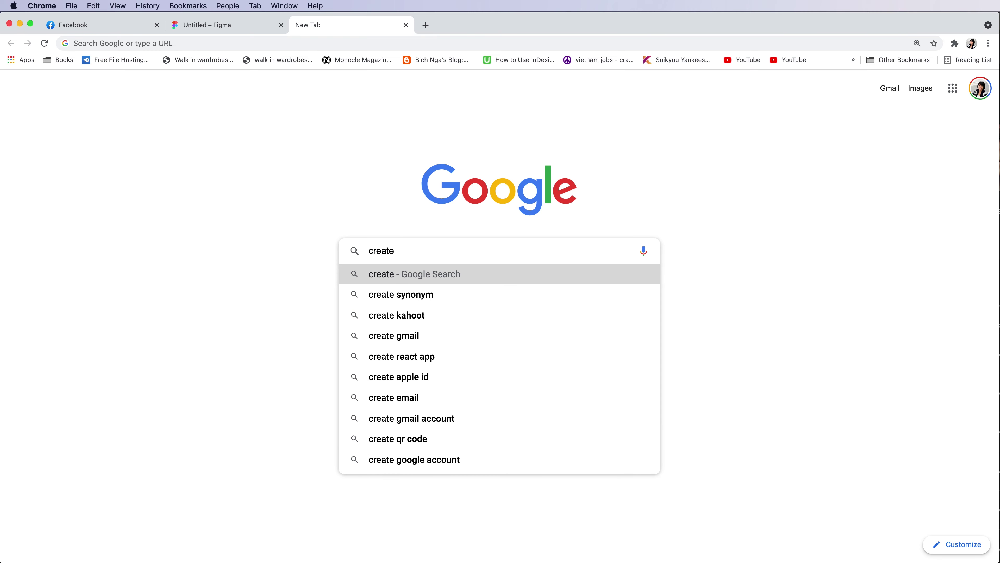
text(interact)
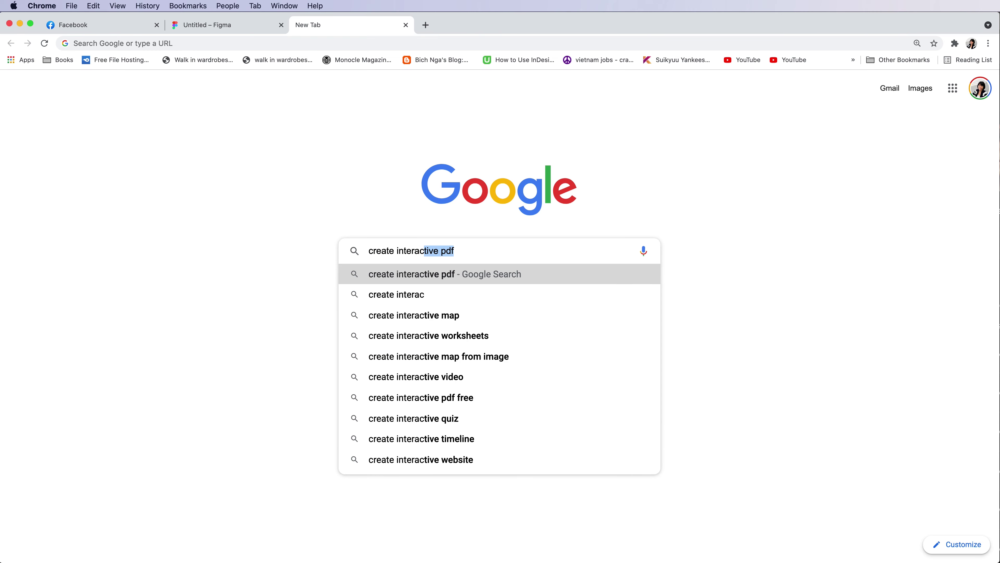
text(ive compone)
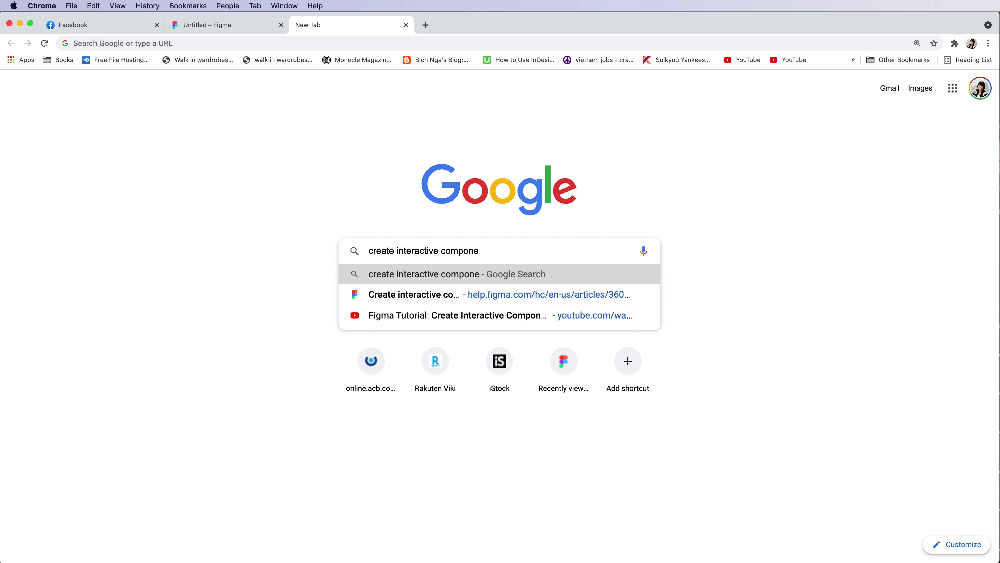
text(nts with )
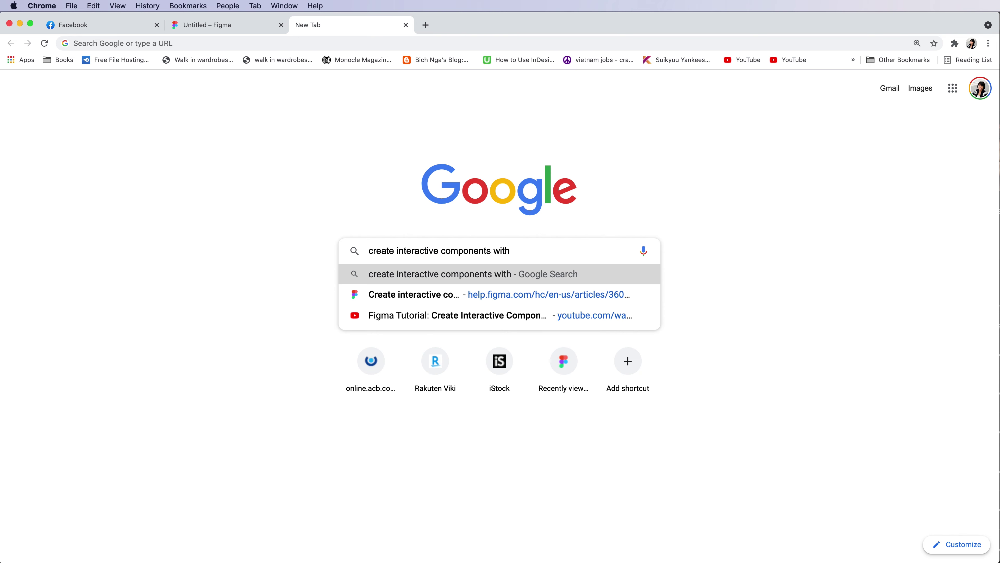
text(variants)
key(Return)
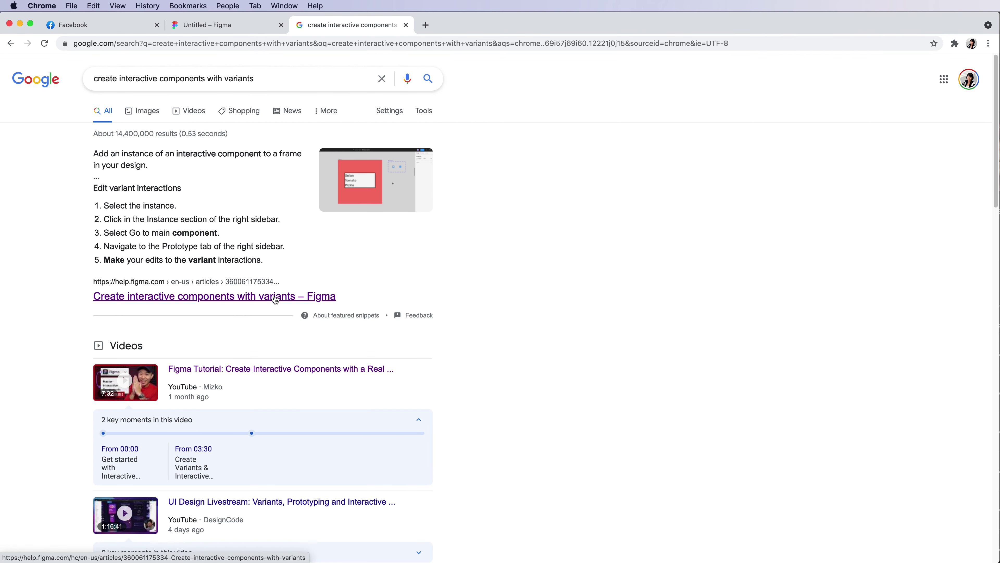
- Open the Figma help article on interactive components and its beta access request form
click(275, 296)
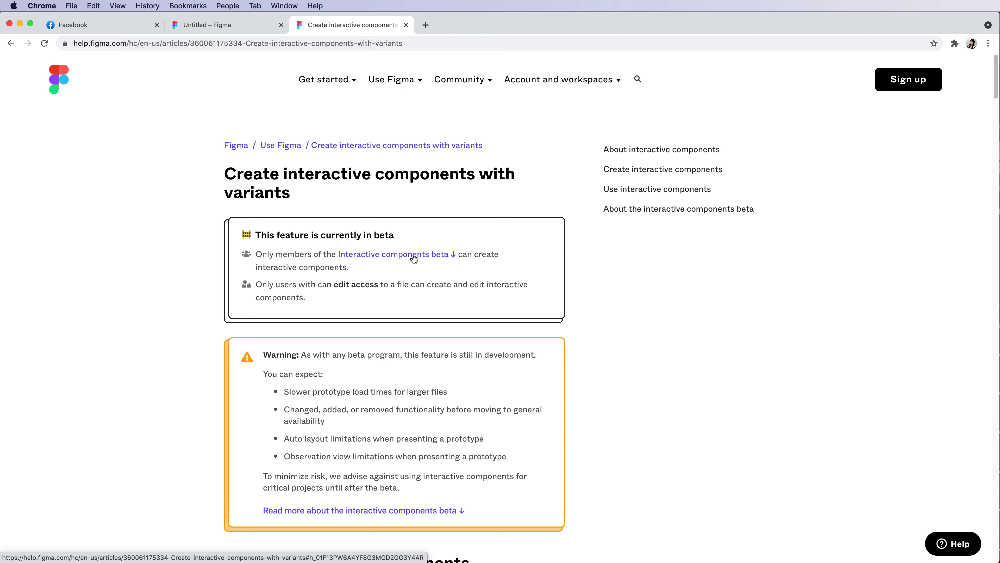
click(452, 263)
scroll(476, 333, up, 2)
scroll(475, 335, up, 5)
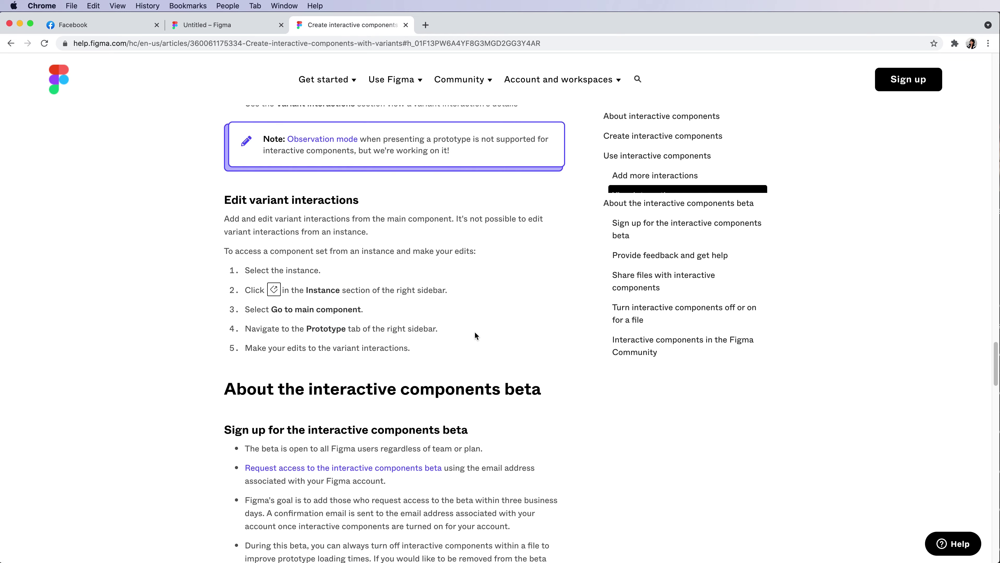
scroll(475, 336, down, 5)
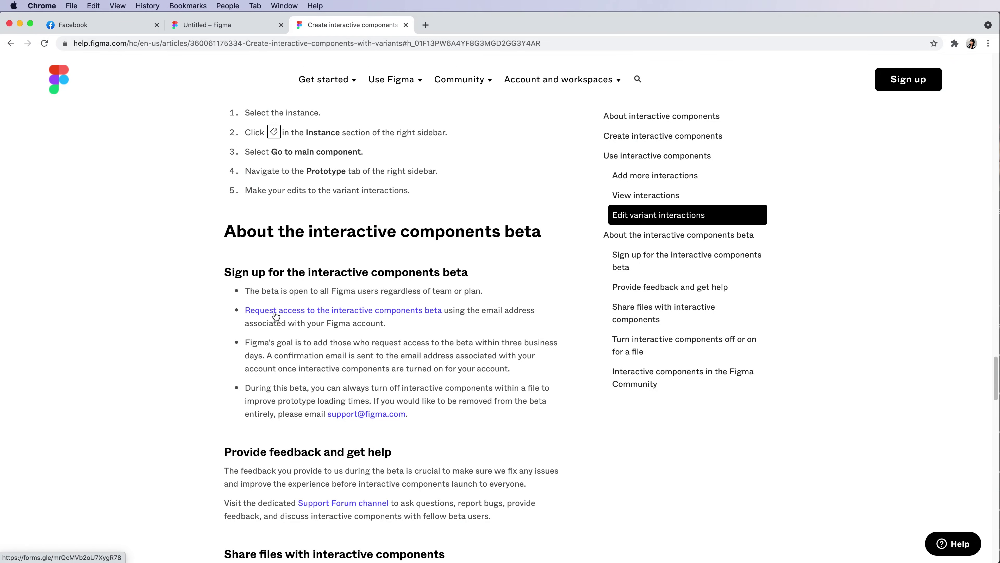
click(322, 314)
scroll(563, 379, down, 10)
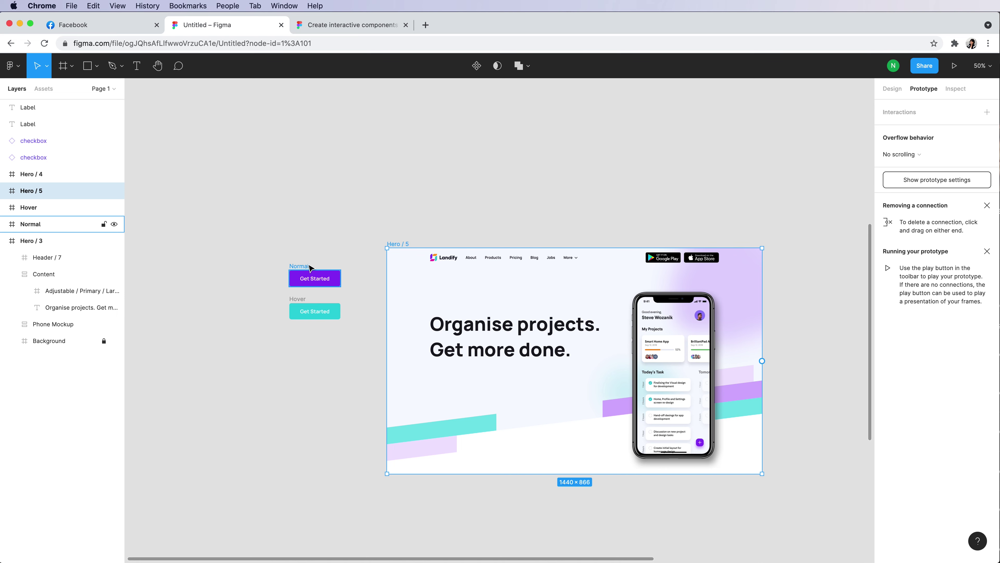
- Make the Normal Get Started button frame a component with Cmd+Alt+K
click(299, 265)
key(shift+2)
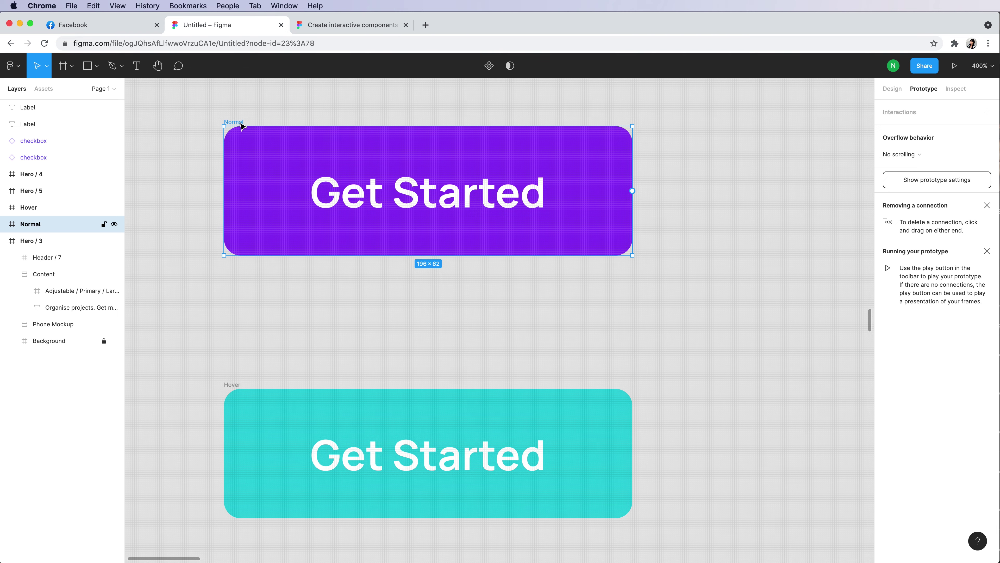
drag(191, 103, 721, 295)
key(alt+super+k)
- Make the Hover button a component via Create component, then select both frames
click(283, 427)
right_click(284, 426)
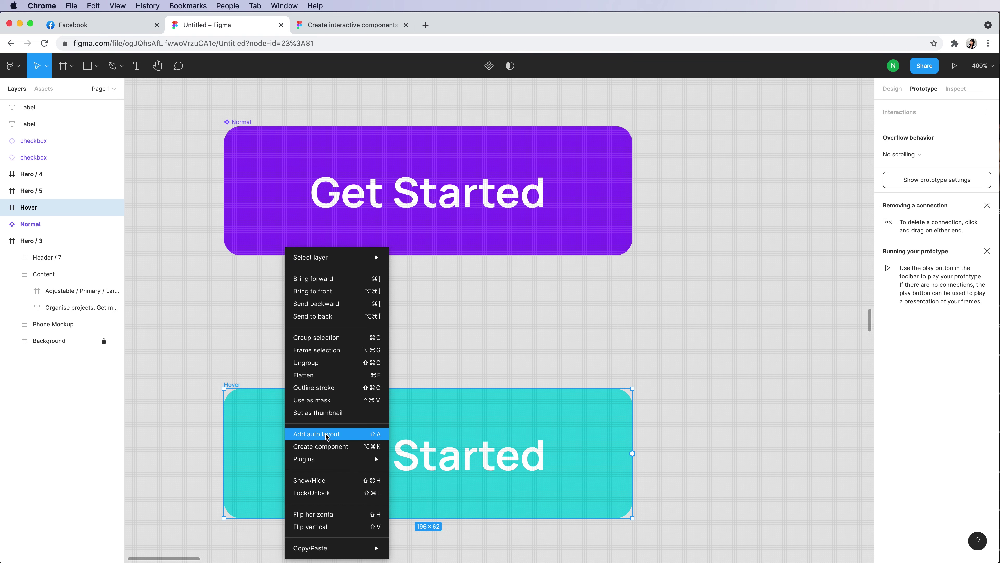
click(343, 452)
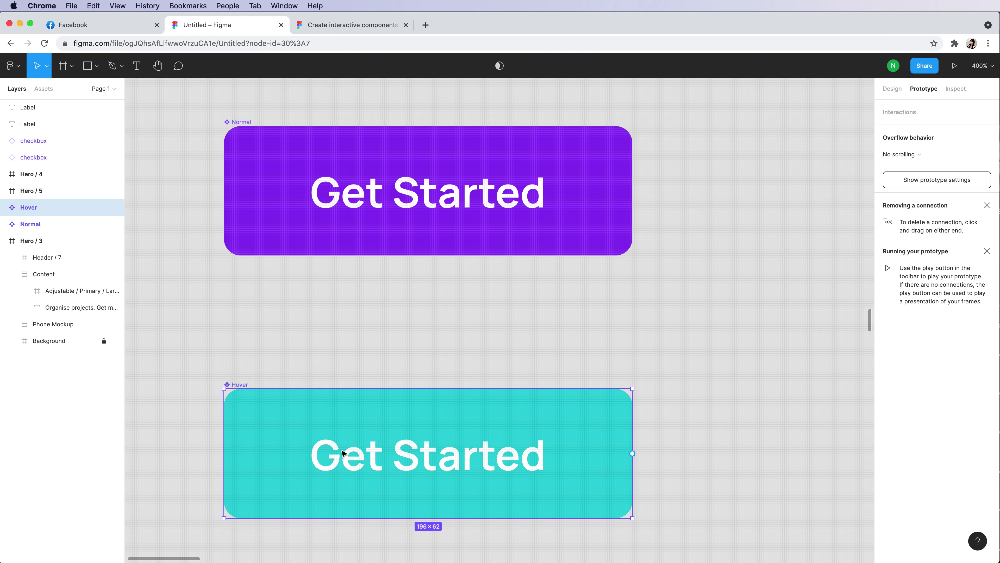
click(892, 89)
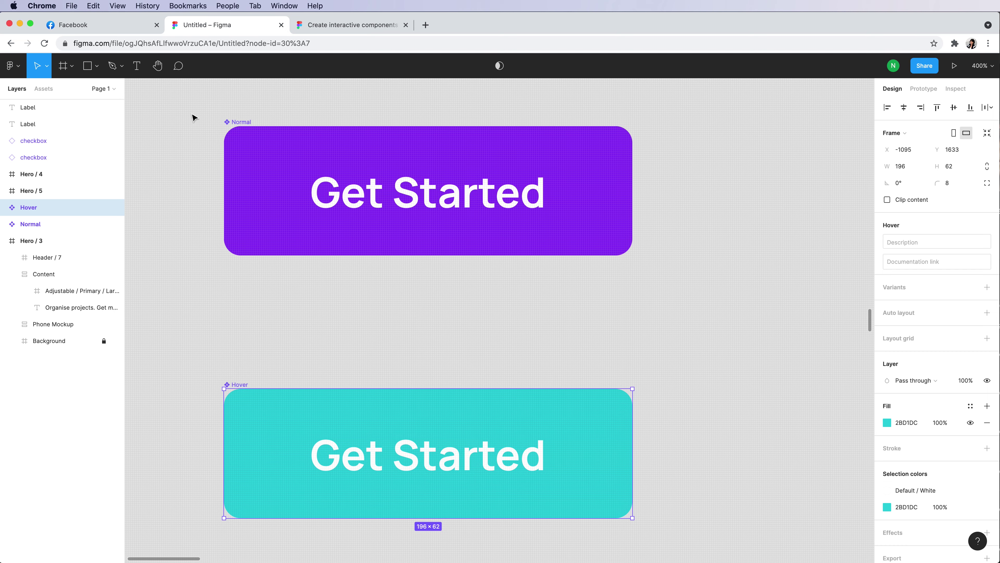
drag(193, 105, 703, 539)
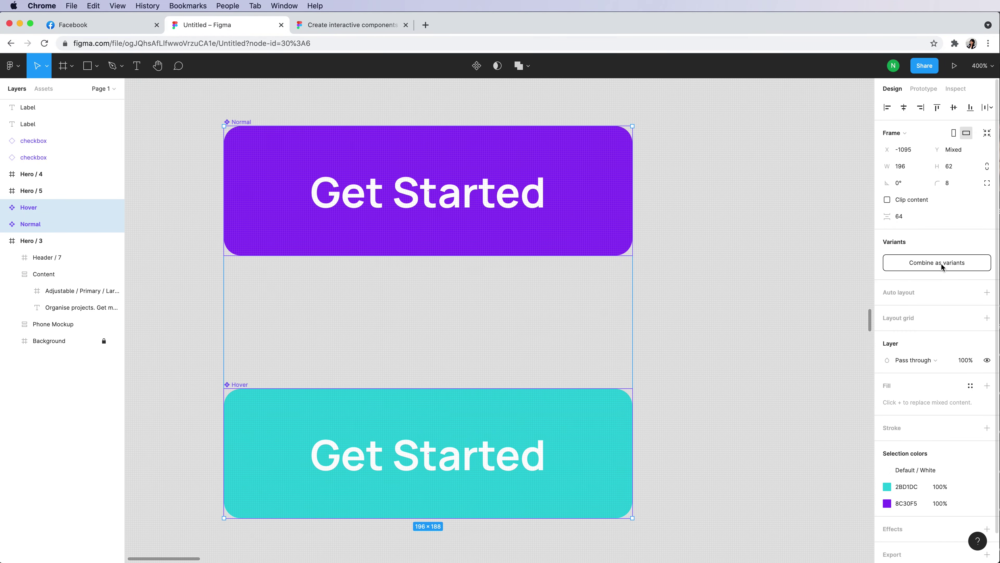
- Combine the Normal and Hover components into one variant set
click(897, 258)
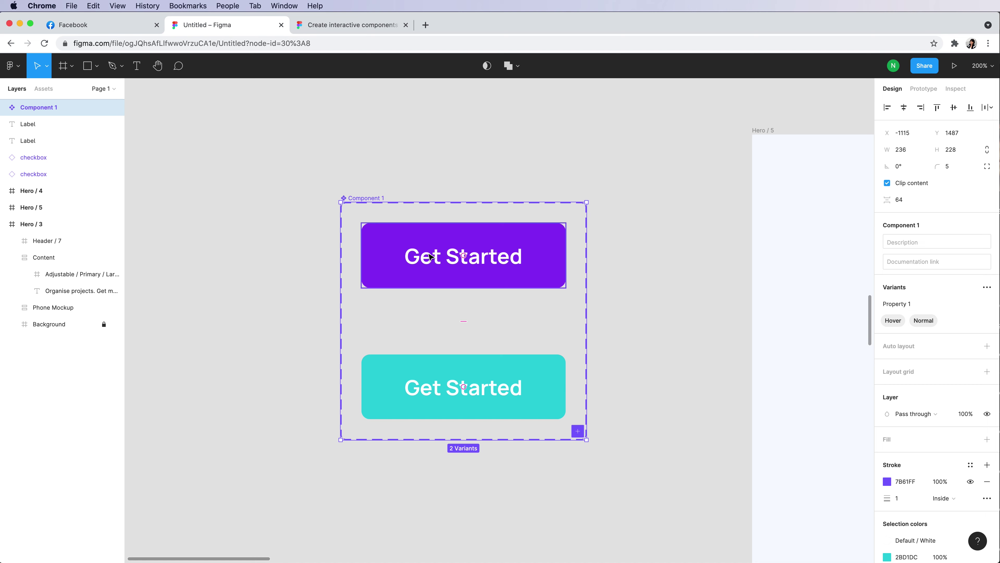
click(449, 275)
click(466, 368)
click(453, 245)
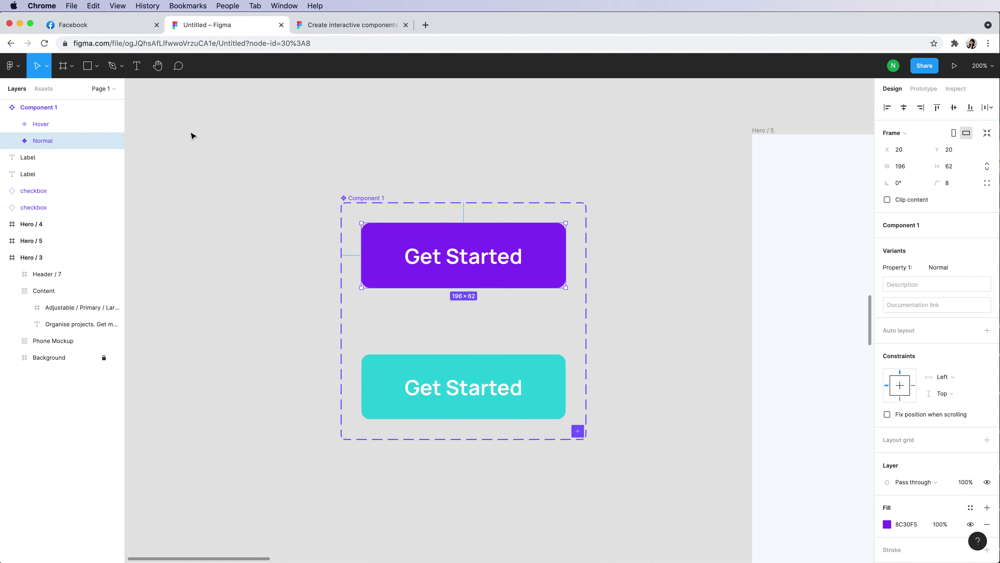
- Rename the variant set to Button and check it in the component assets
double_click(58, 107)
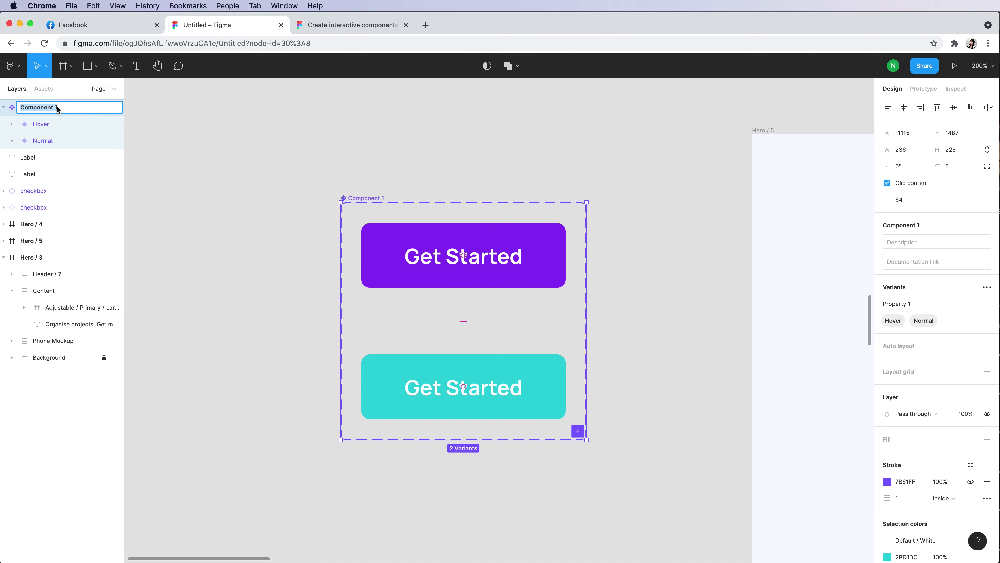
text(Button)
key(Return)
key(alt+2)
click(543, 174)
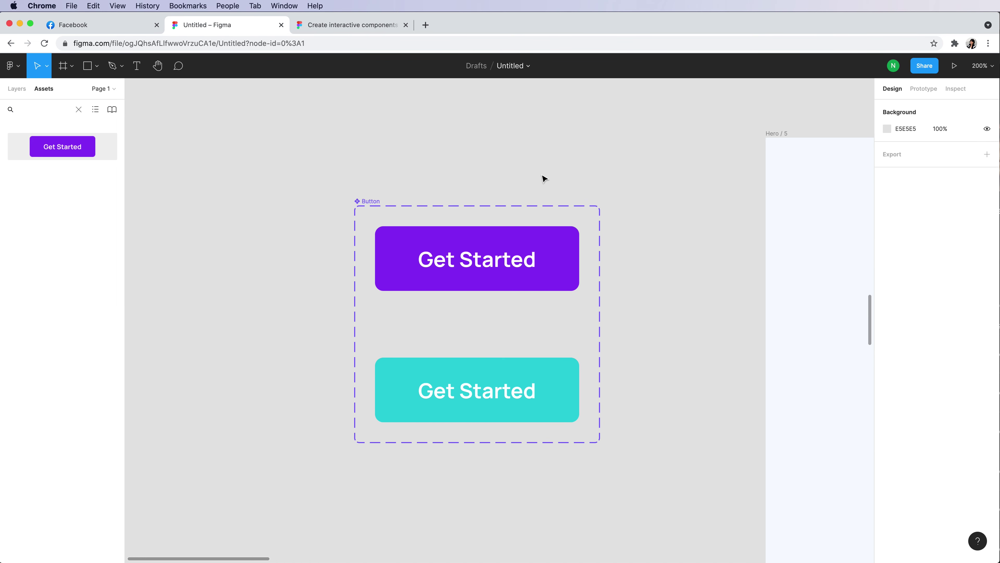
click(530, 285)
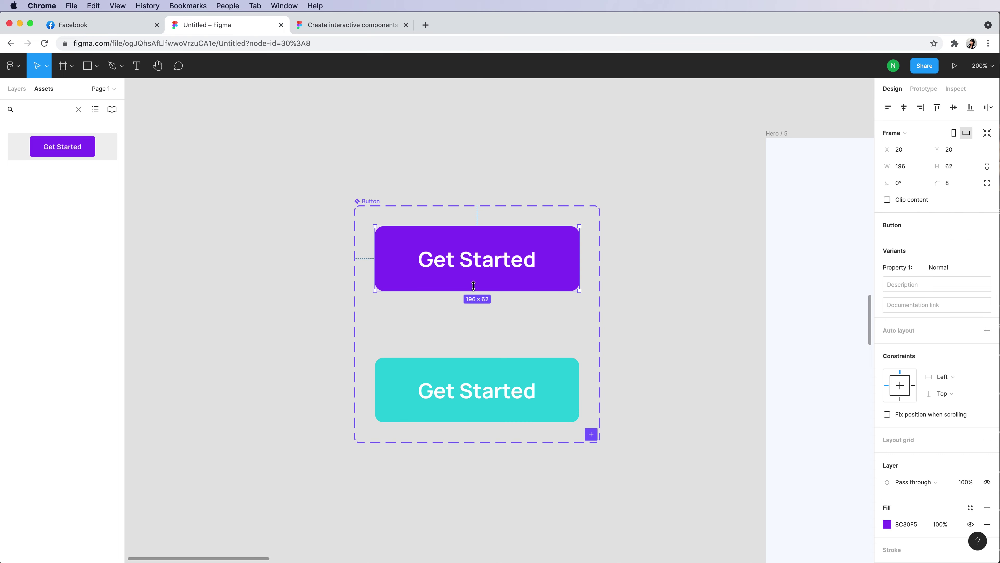
- Link the purple Normal variant to the teal Hover variant with a While hovering trigger
click(928, 94)
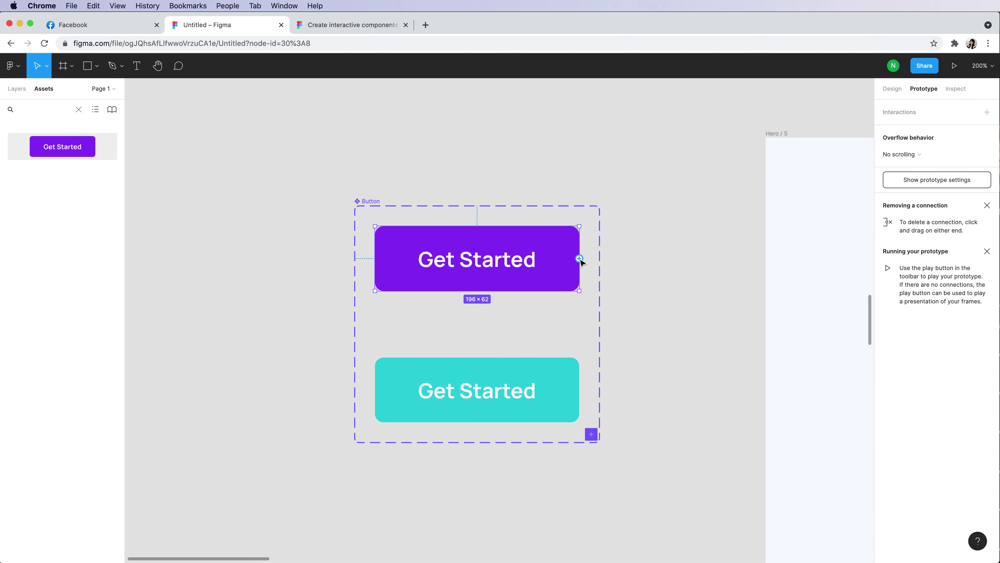
drag(579, 258, 471, 356)
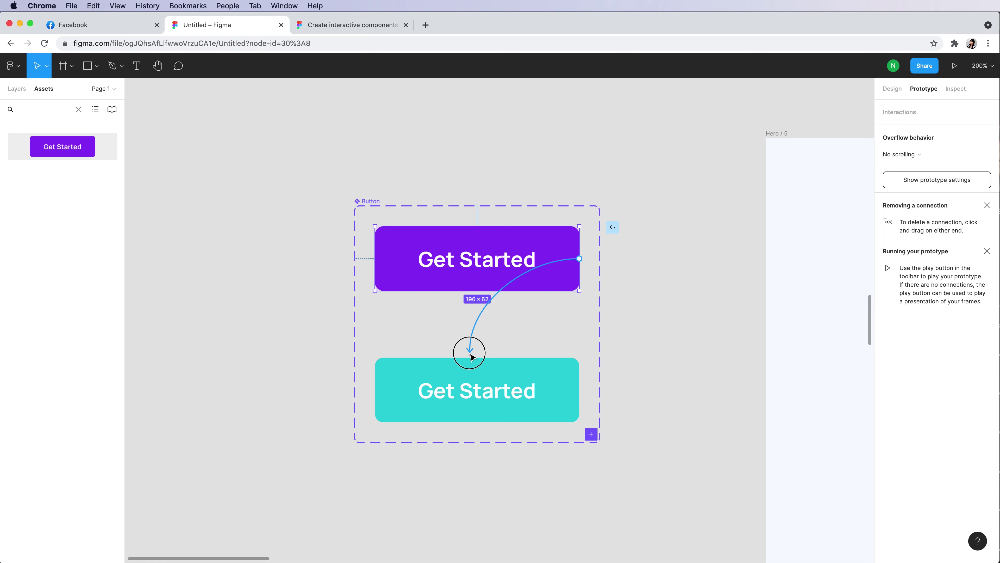
drag(471, 357, 477, 358)
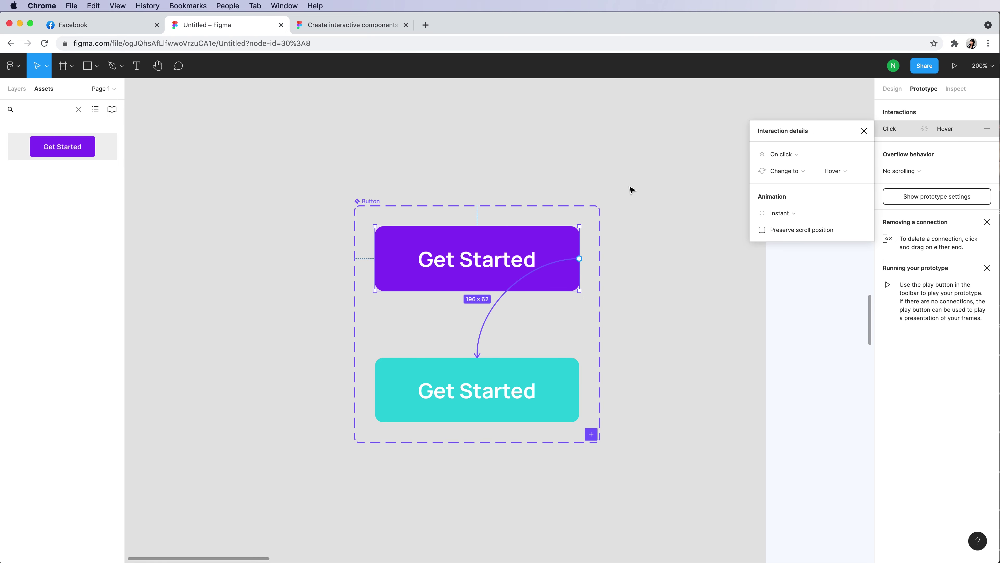
click(806, 157)
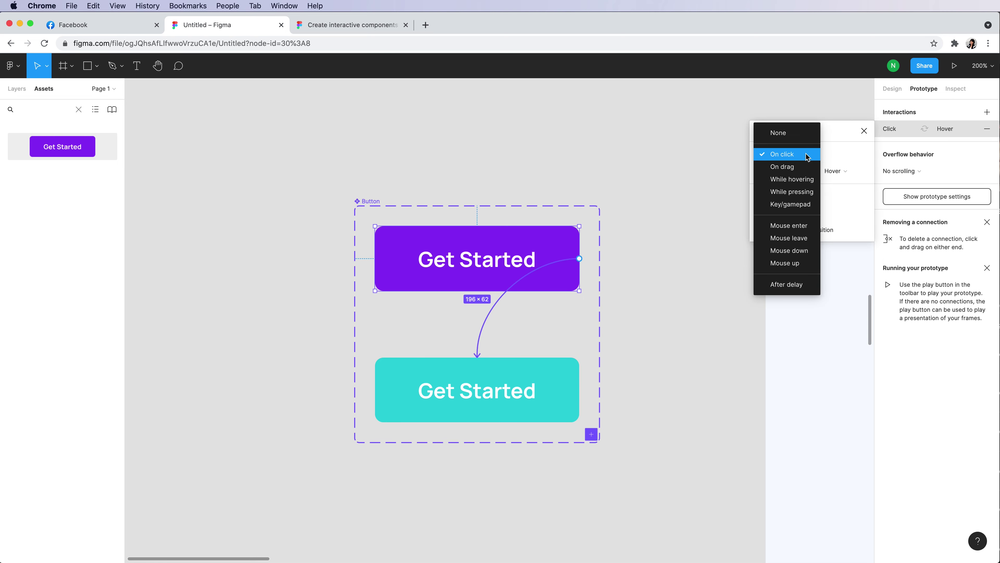
click(800, 181)
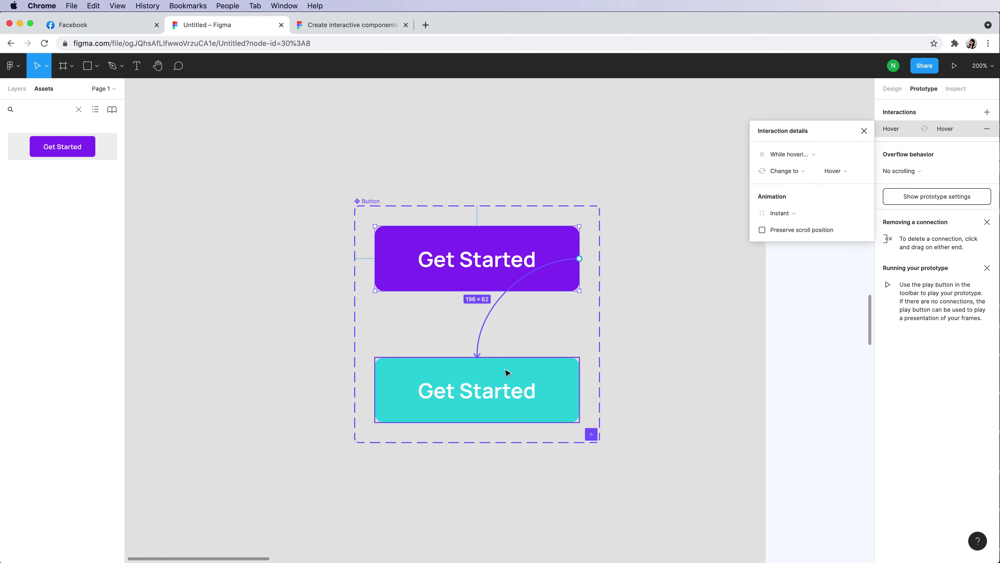
key(Escape)
key(shift+0)
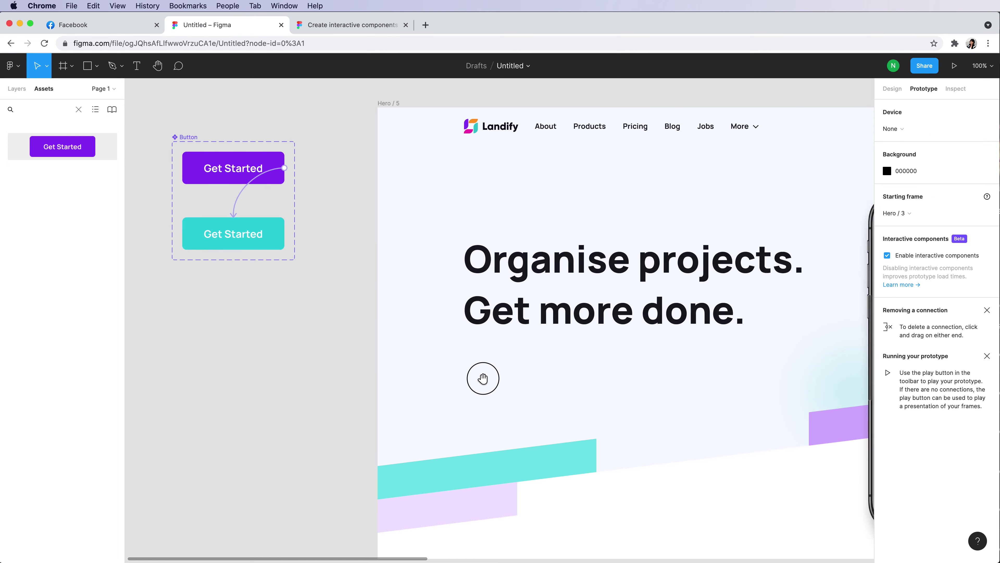
- Place a Button instance from Assets below the Hero / 5 headline
drag(643, 463, 435, 328)
drag(72, 145, 480, 333)
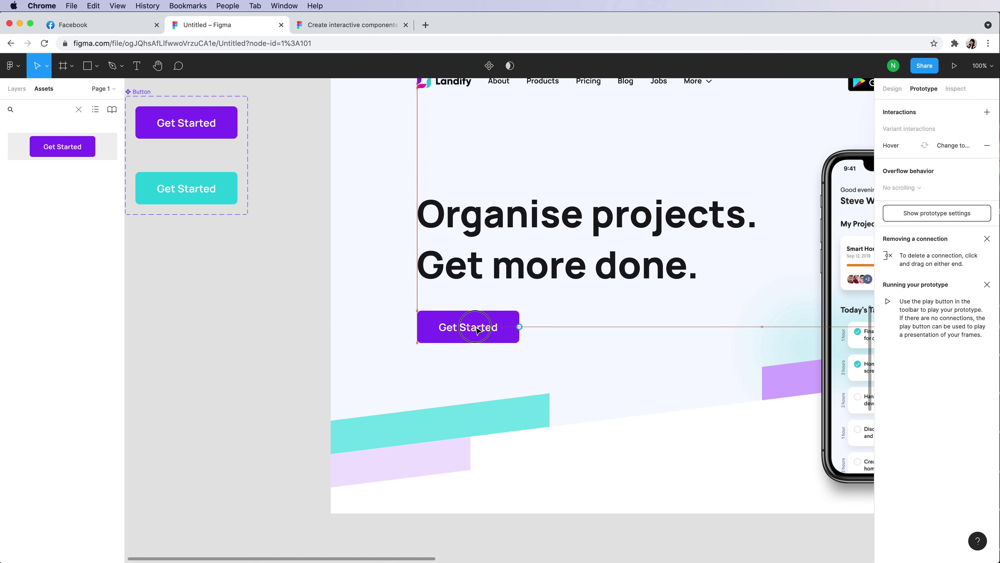
click(250, 320)
key(minus)
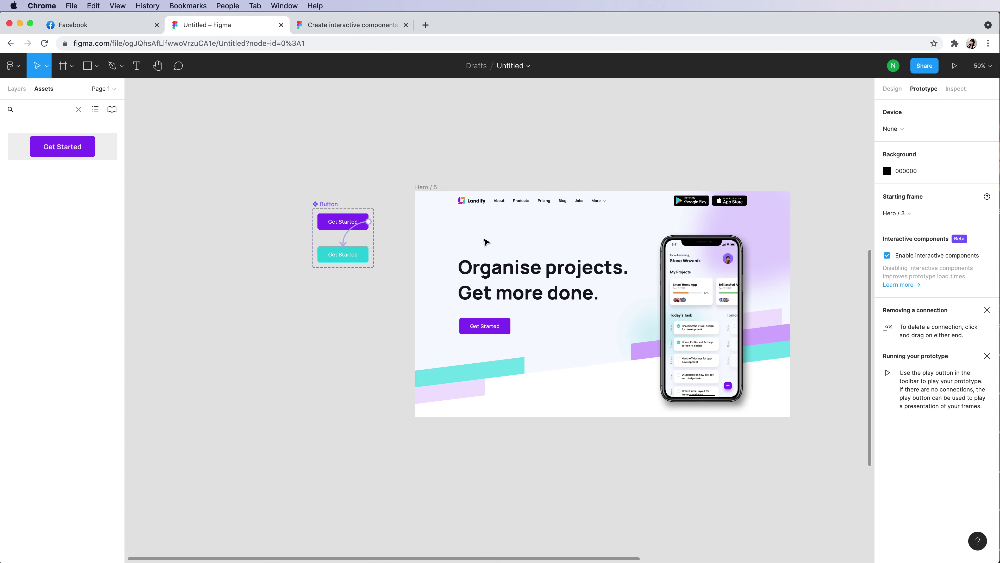
scroll(490, 246, up, 5)
scroll(490, 246, up, 4)
scroll(489, 245, up, 2)
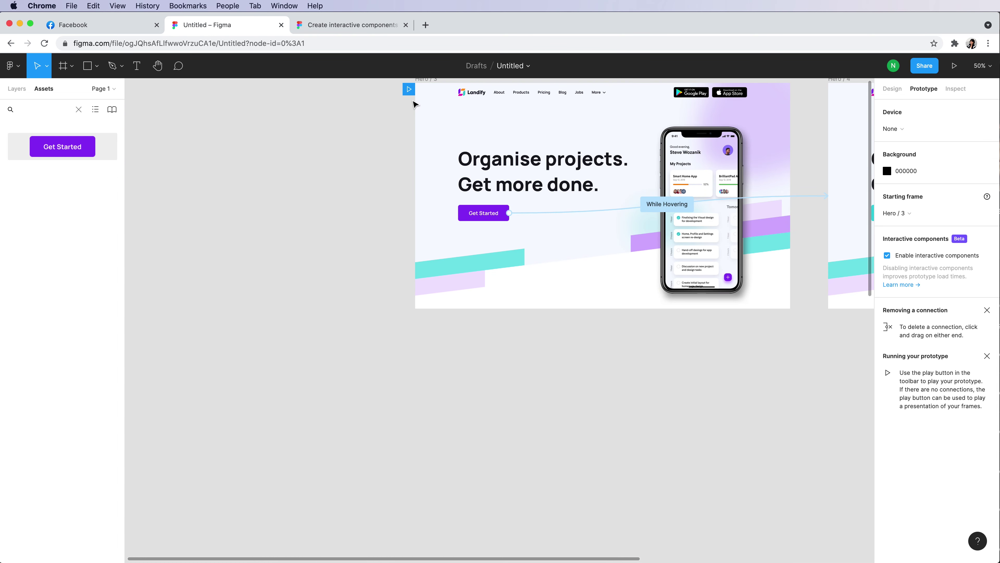
key(minus)
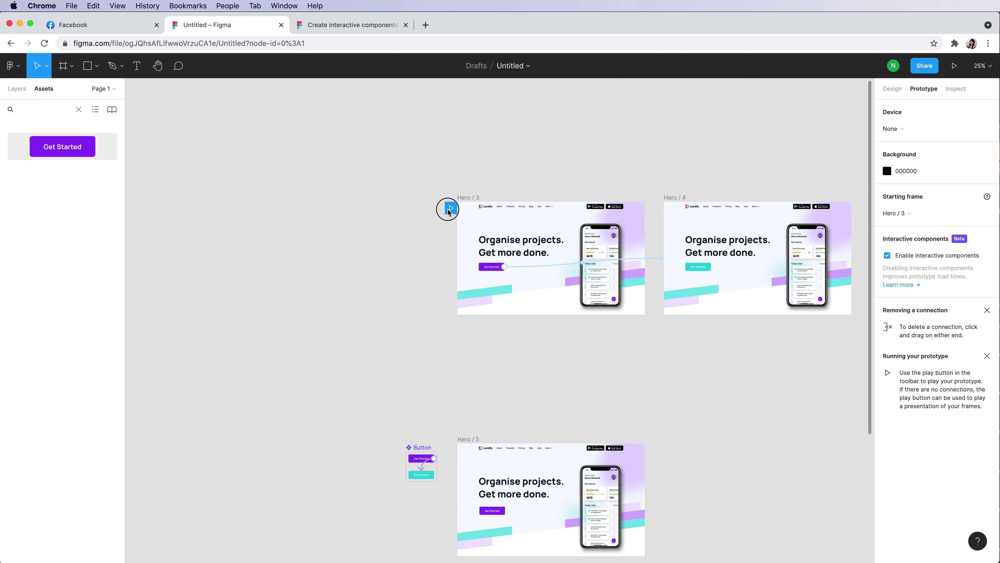
- Make Hero / 5 the starting frame and test the checkboxes in the prototype preview
drag(449, 211, 451, 450)
click(954, 65)
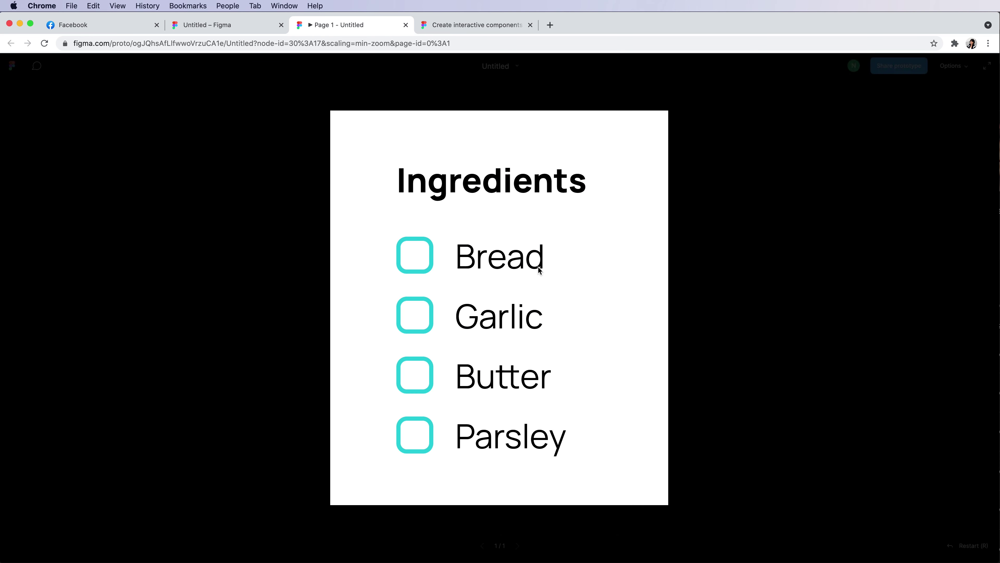
click(401, 268)
click(412, 311)
click(412, 377)
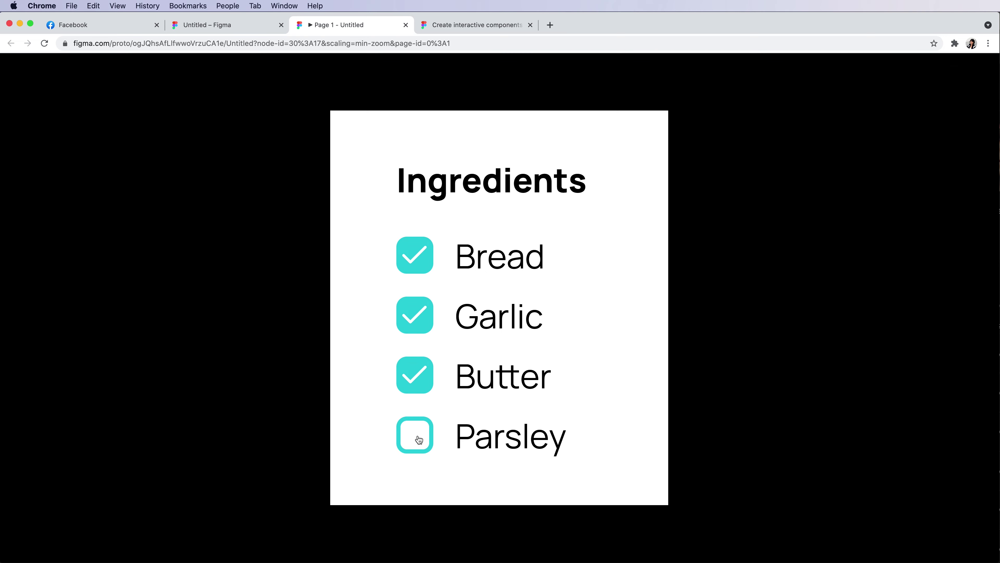
click(417, 441)
click(418, 388)
click(425, 311)
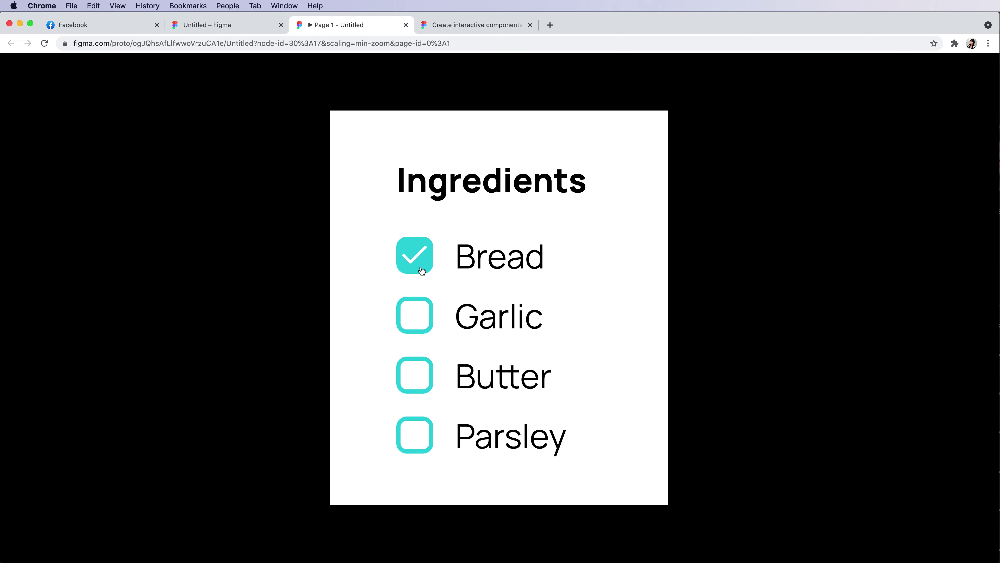
click(421, 270)
click(417, 315)
click(416, 375)
key(super+w)
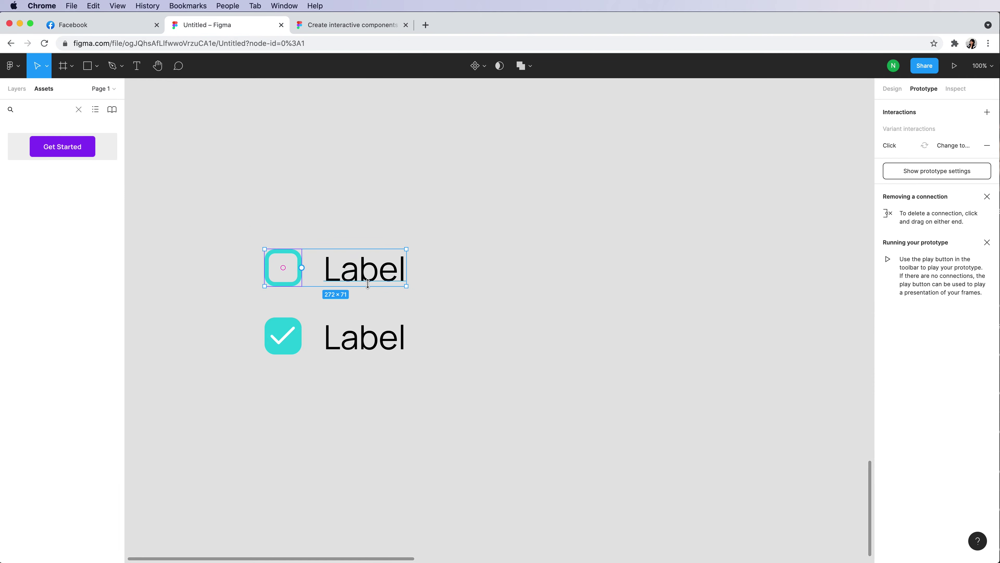
- Make the empty checkbox row a component named unchecked
right_click(358, 278)
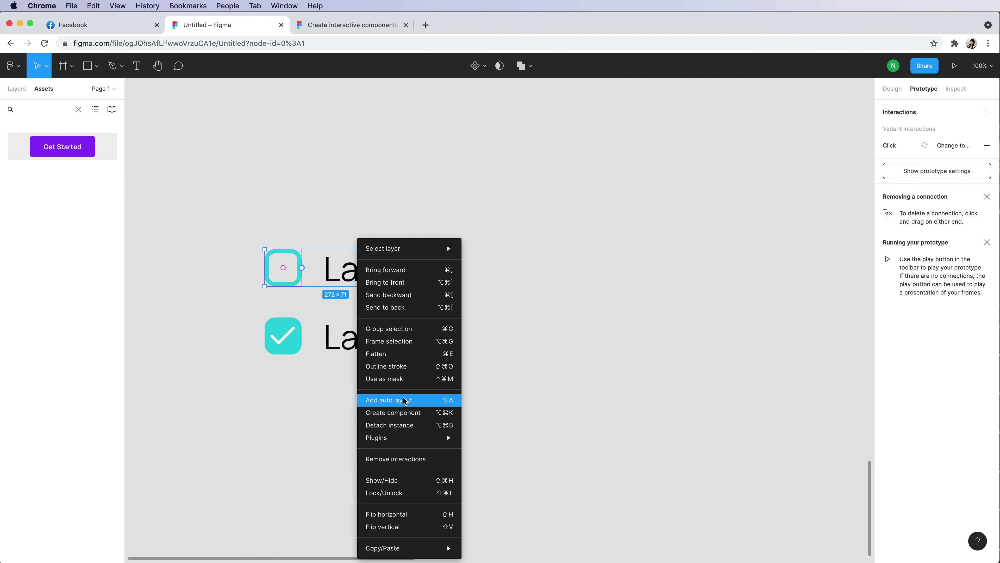
click(409, 412)
double_click(292, 246)
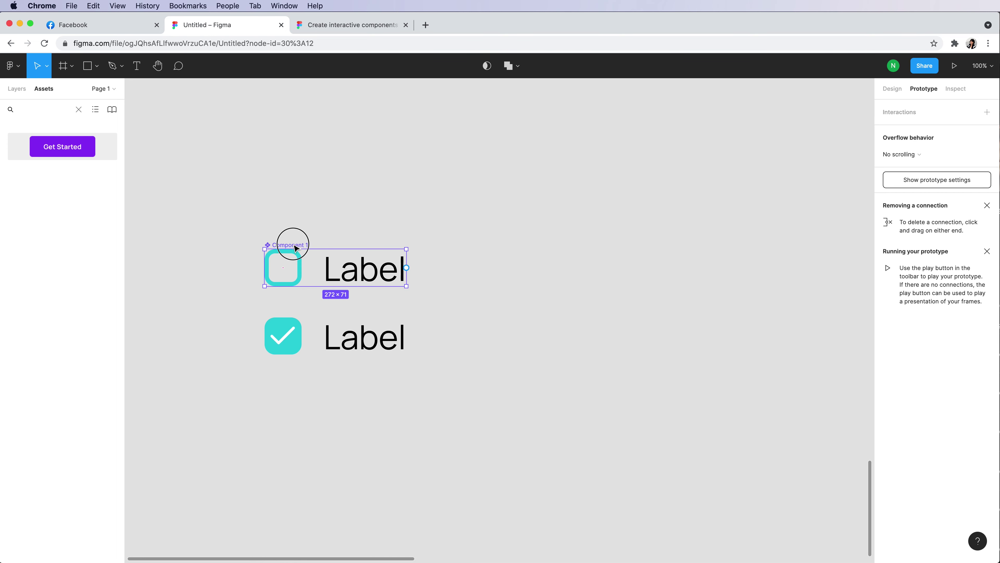
text(unchecked)
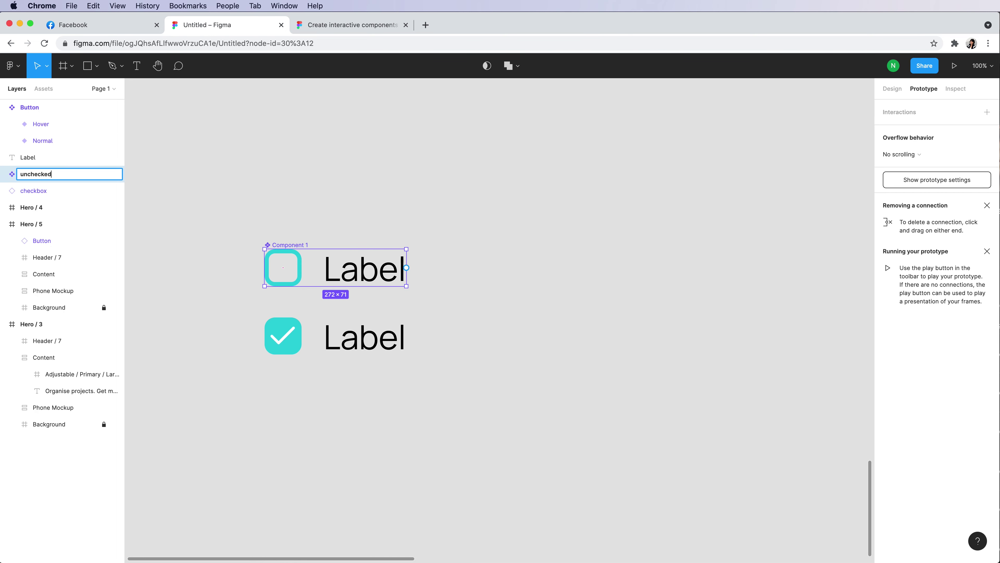
key(Return)
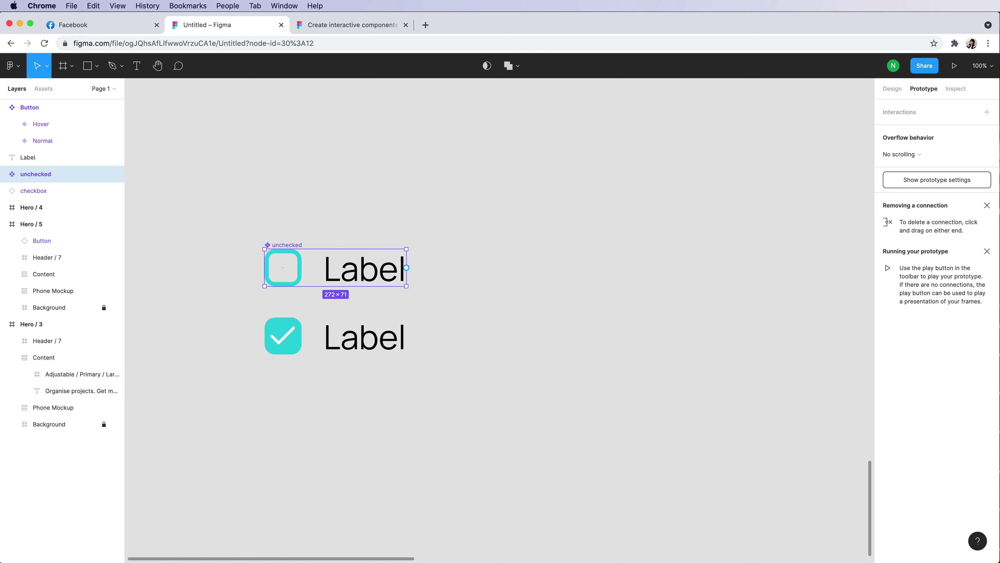
click(436, 358)
- Make the ticked checkbox row a component named checked, then select both components
drag(448, 319, 154, 394)
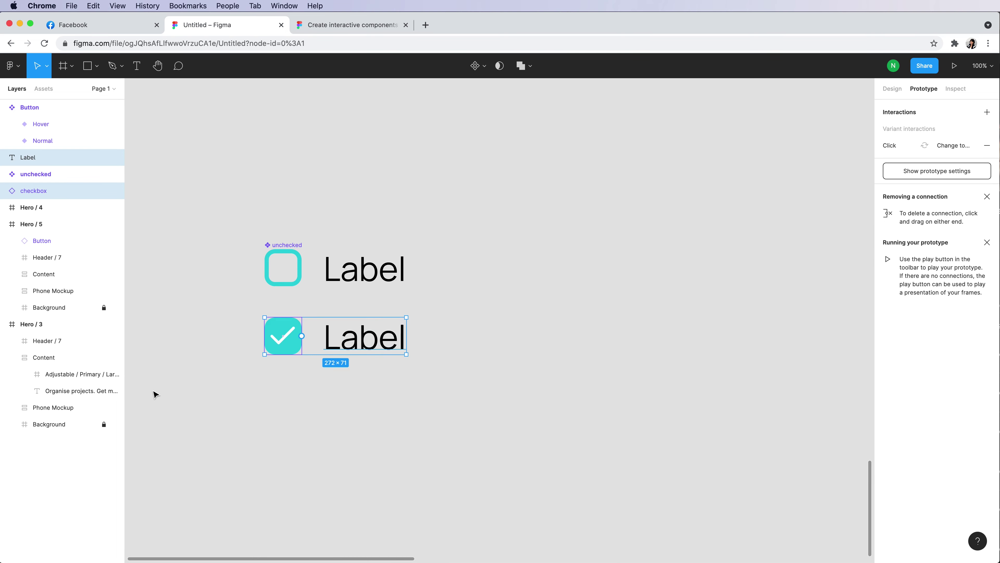
right_click(381, 346)
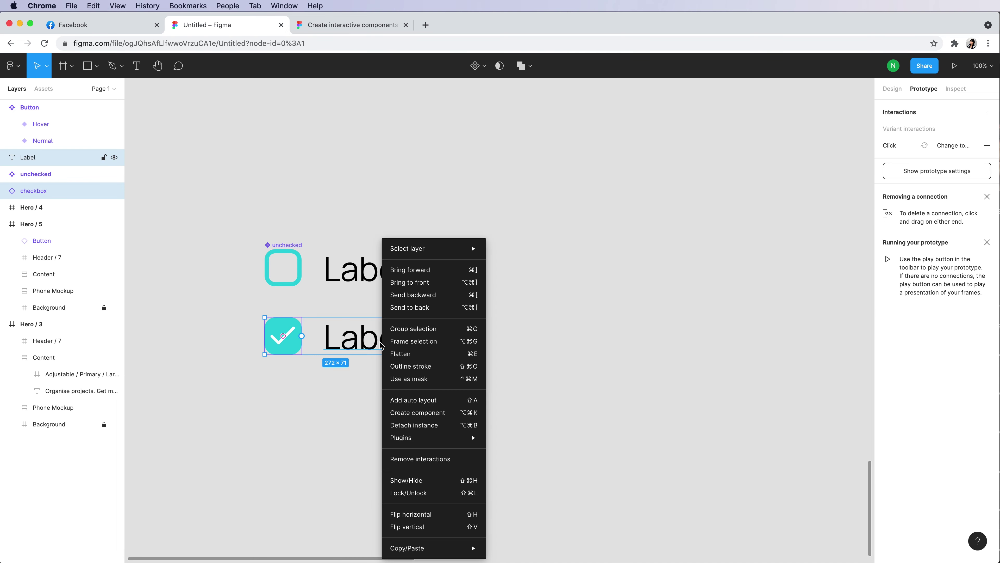
click(453, 416)
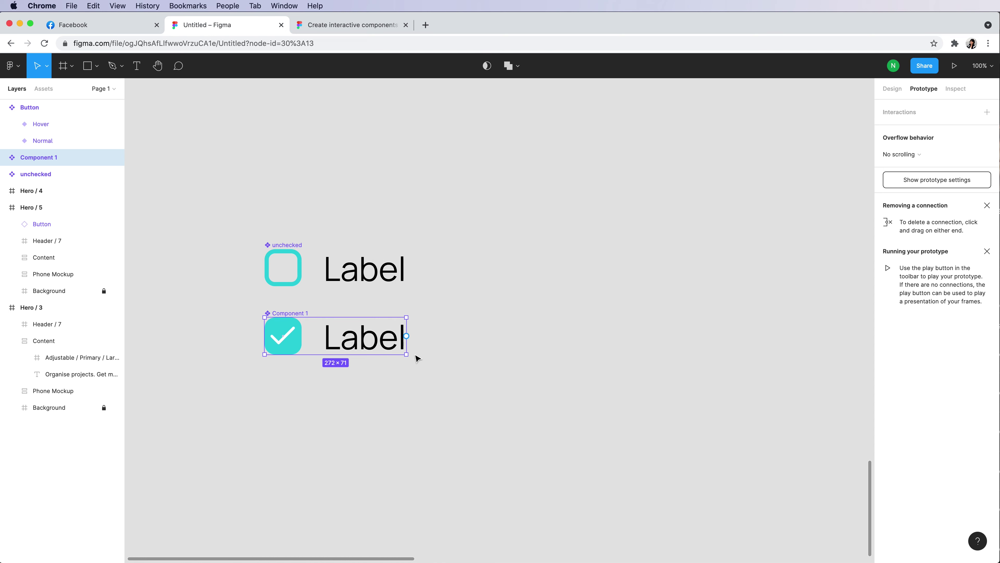
double_click(291, 313)
text(ch)
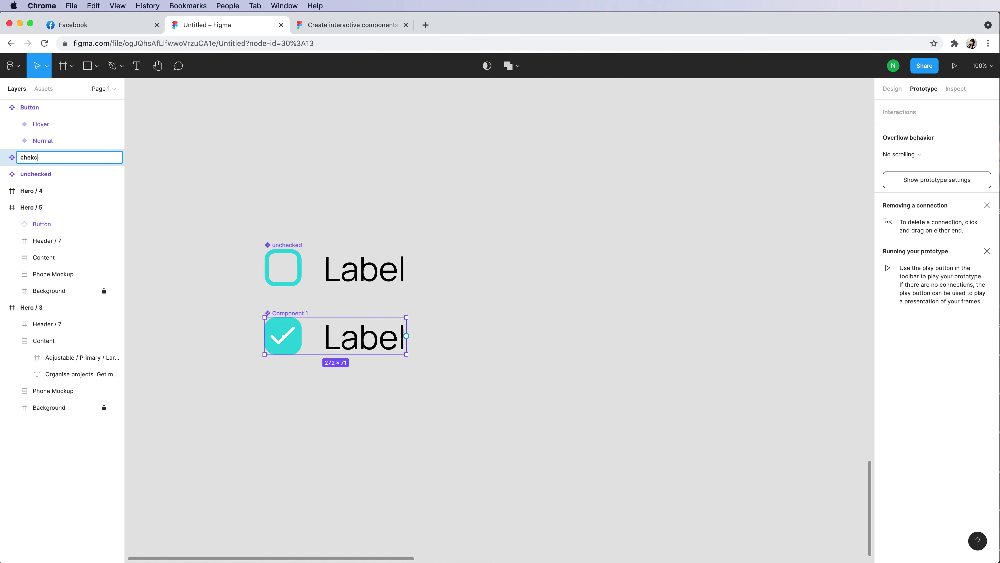
text(ecked)
key(Return)
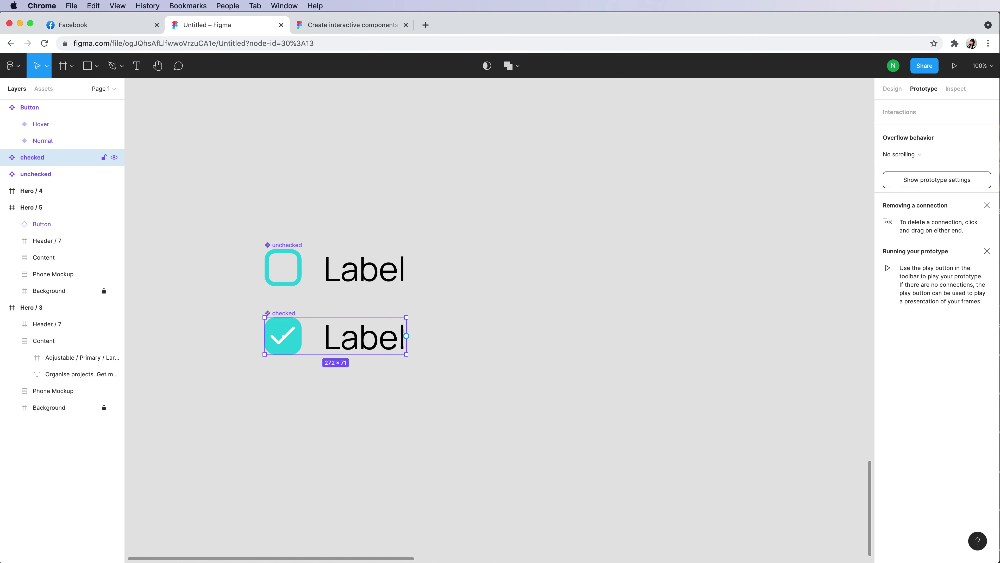
click(617, 305)
drag(215, 223, 510, 439)
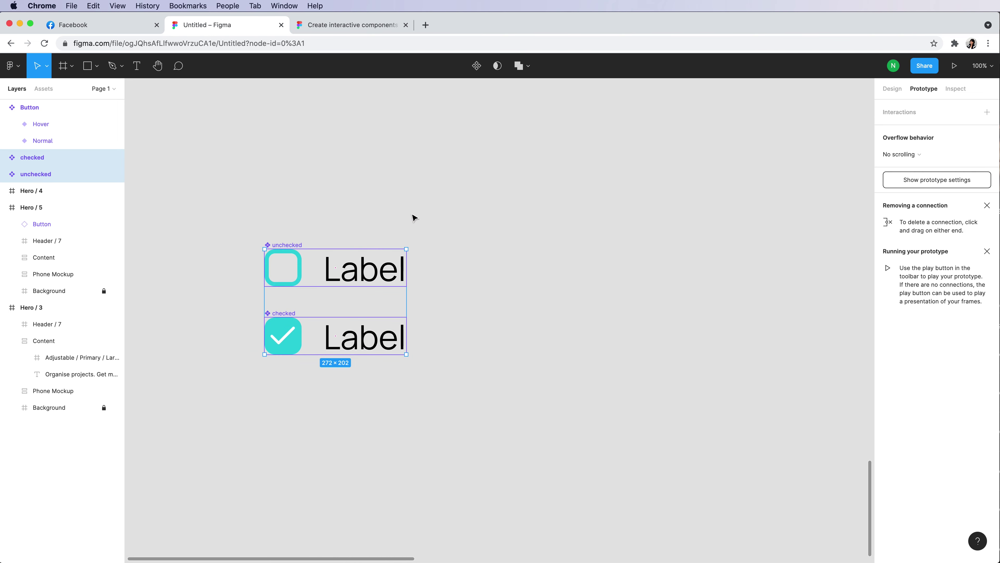
click(893, 90)
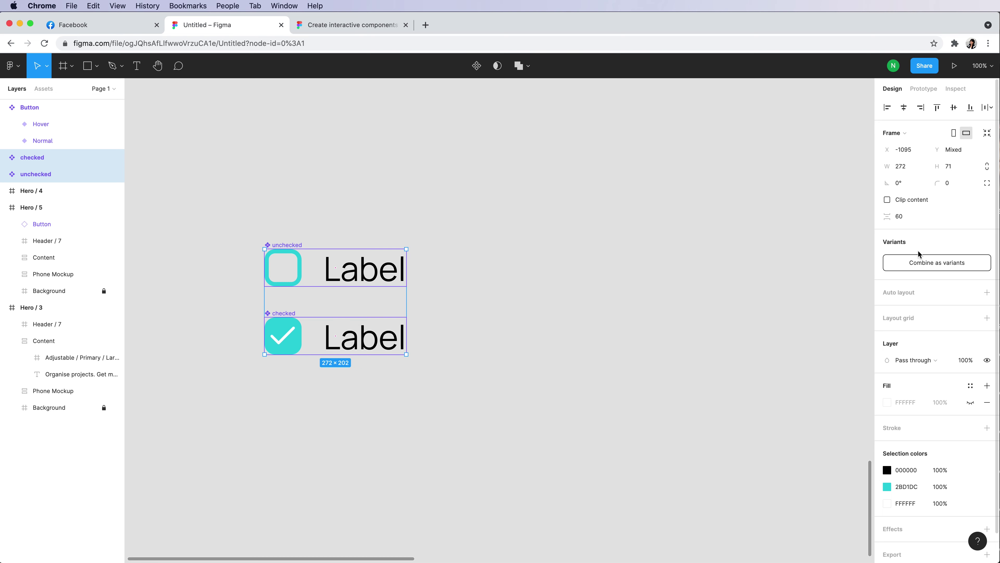
- Combine the two components as variants and link the unchecked checkbox to the checked variant
click(947, 263)
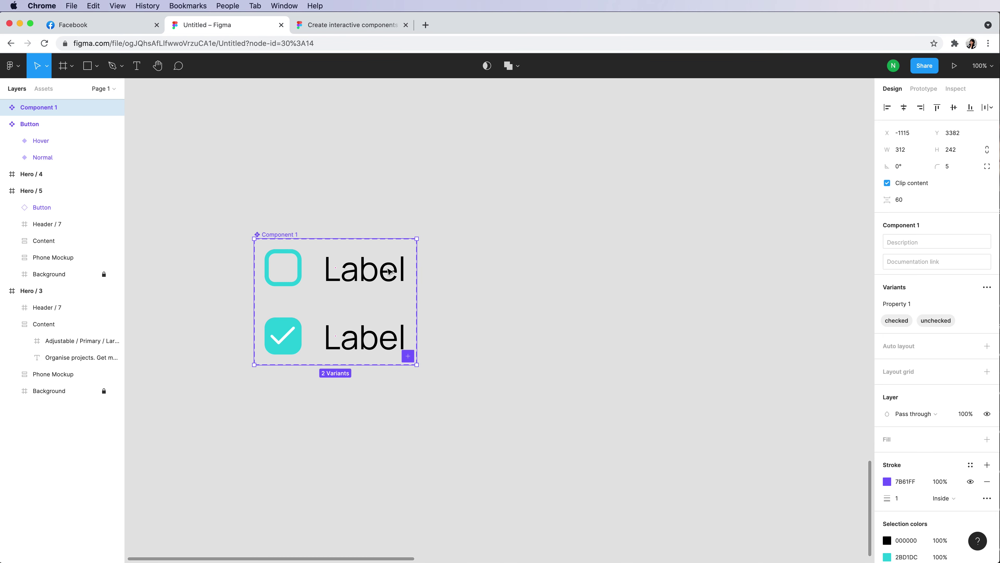
click(496, 268)
click(288, 287)
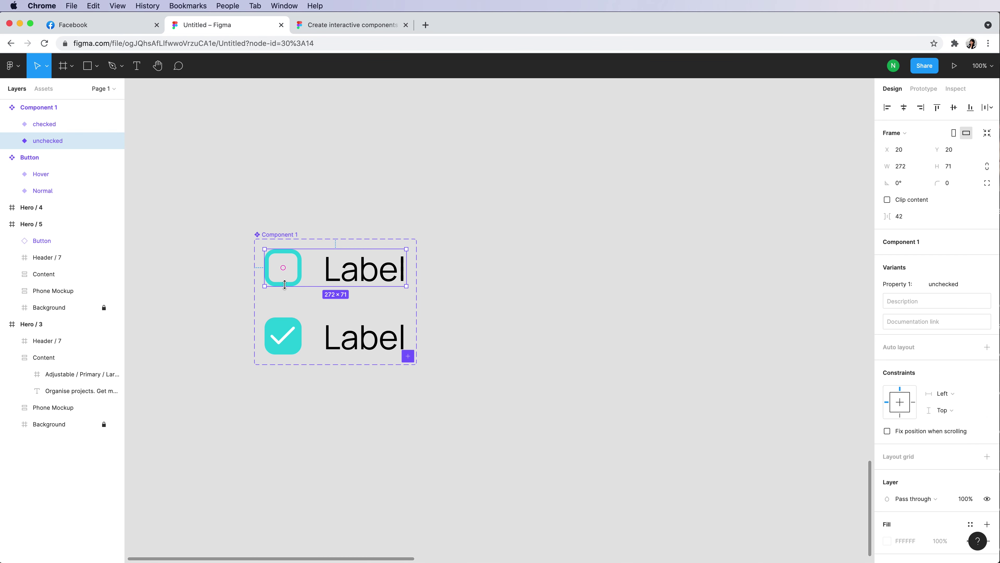
click(276, 285)
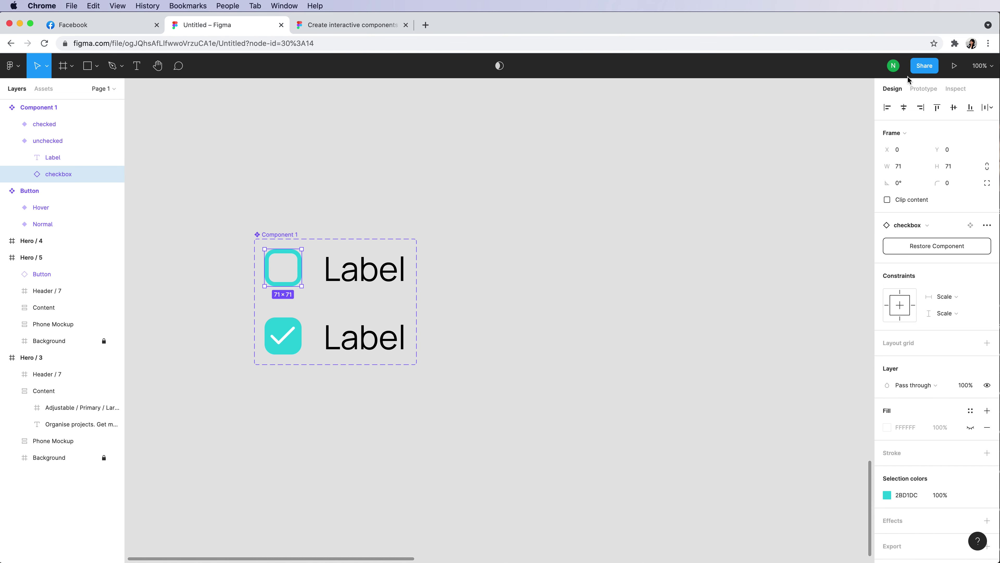
click(913, 89)
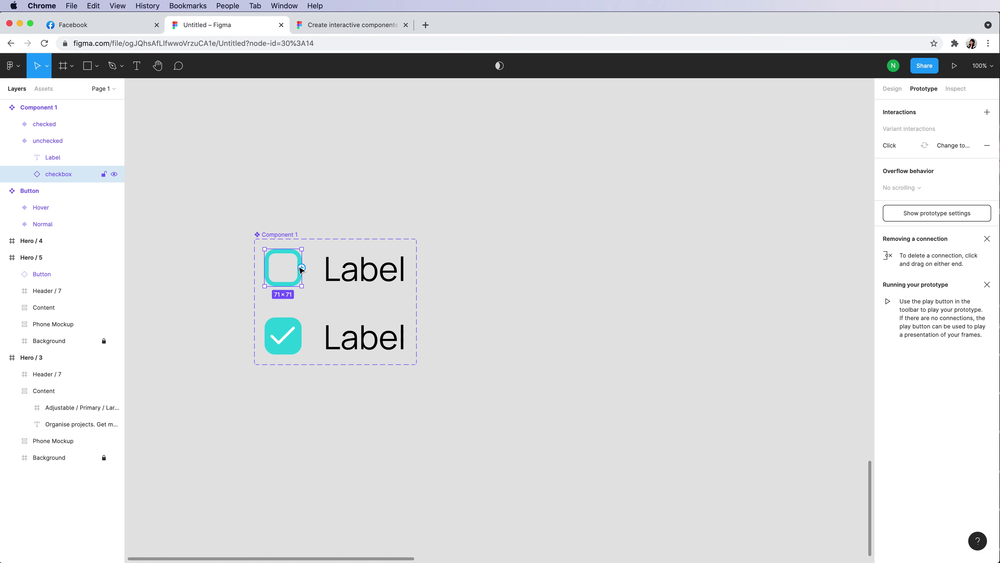
drag(301, 268, 348, 320)
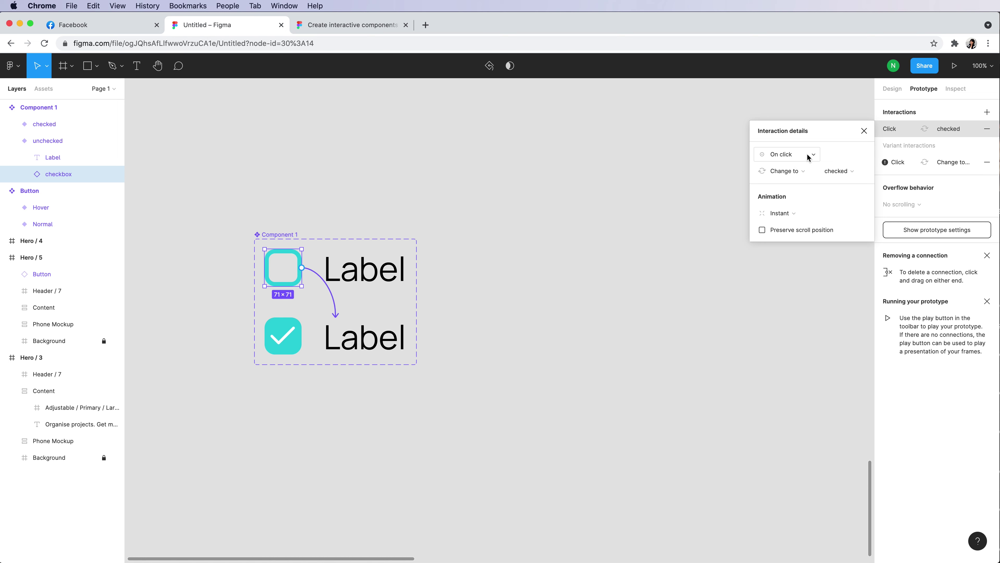
- Link the checked variant's checkbox back to the unchecked variant on click
click(307, 343)
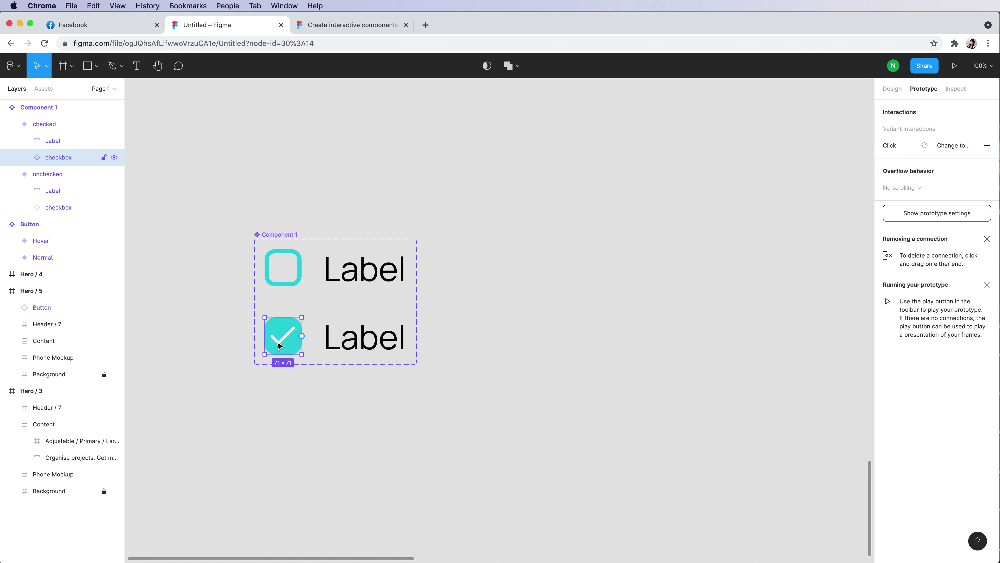
drag(302, 336, 336, 287)
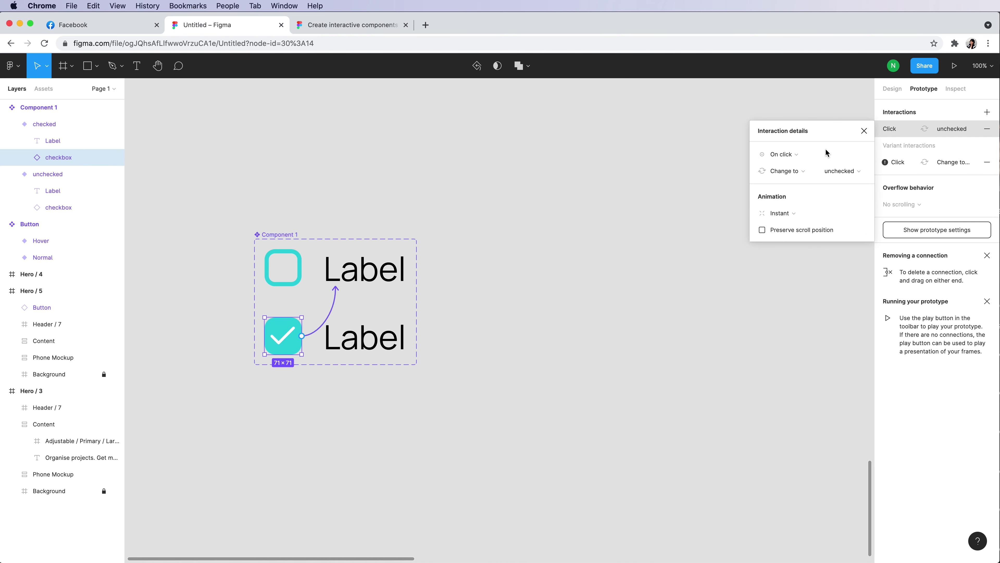
click(864, 131)
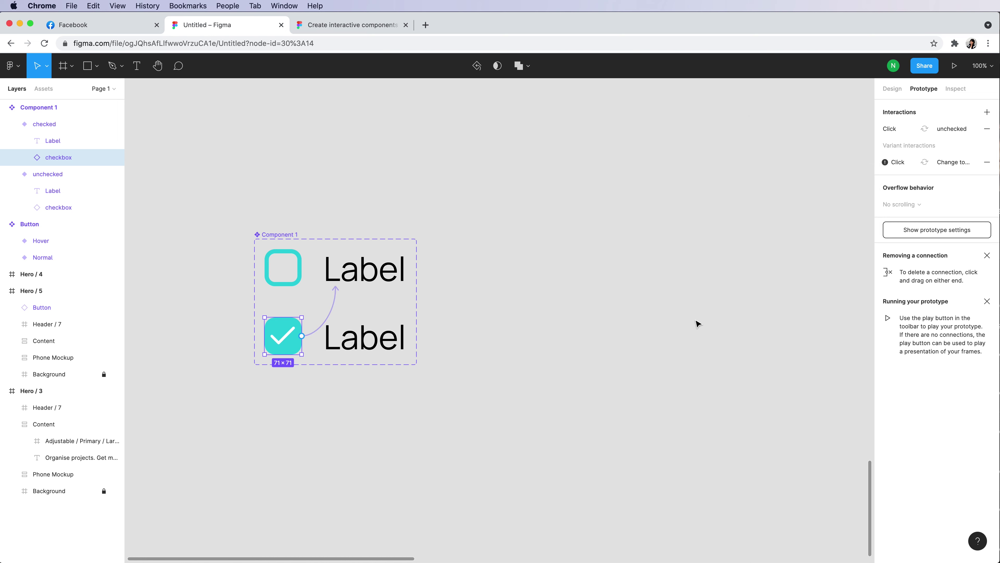
click(697, 321)
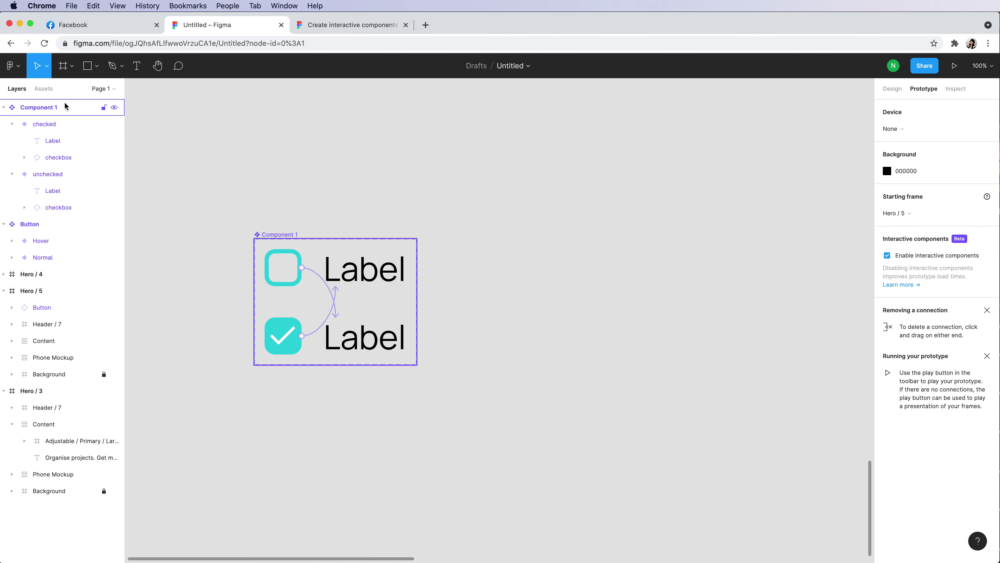
- Draw Frame 1 beside the component and add an 'Ingredients' heading near its top
click(71, 66)
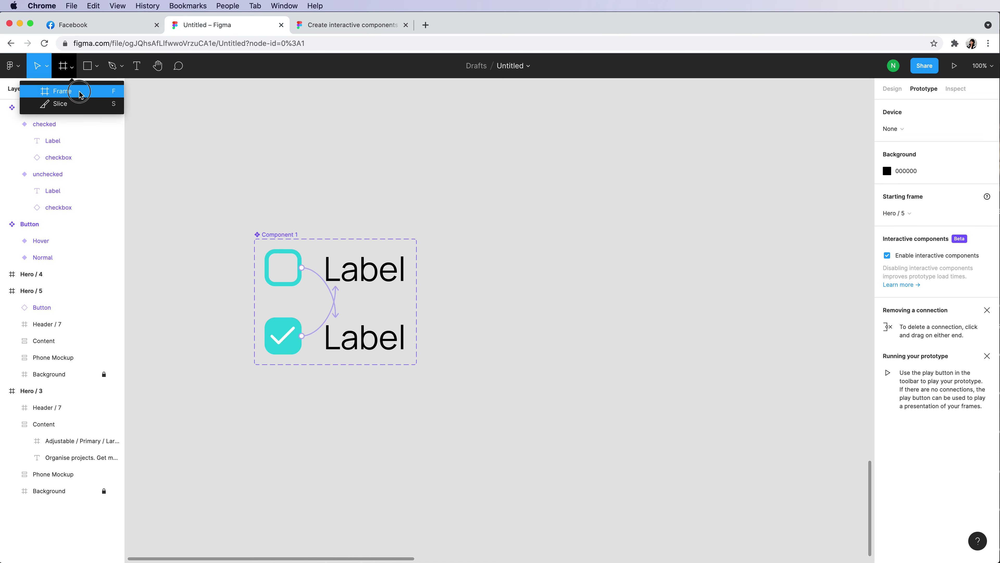
click(62, 91)
mouse_move(550, 149)
mouse_down()
mouse_move(887, 541)
mouse_move(763, 540)
mouse_up()
key(t)
click(491, 215)
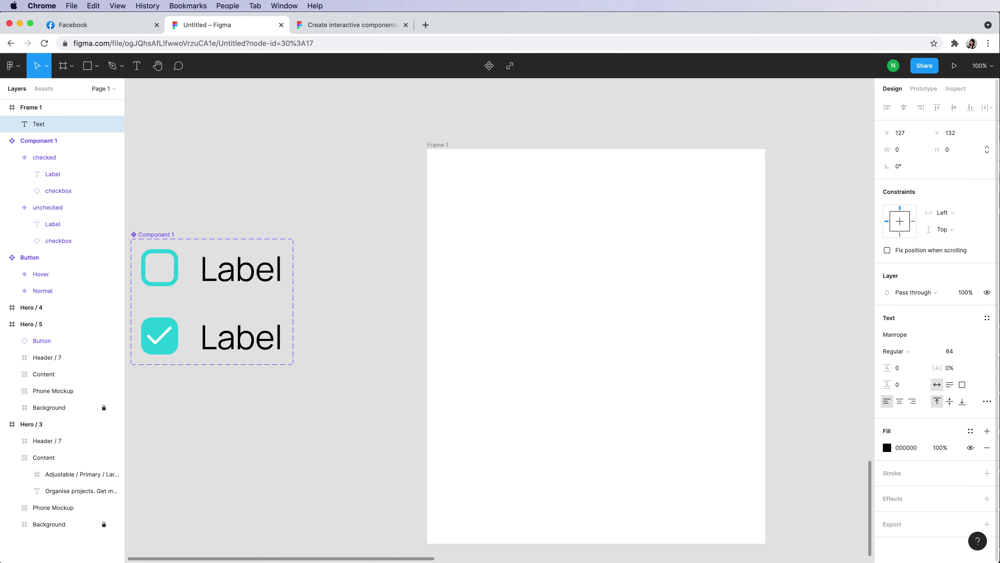
text(Ingredient)
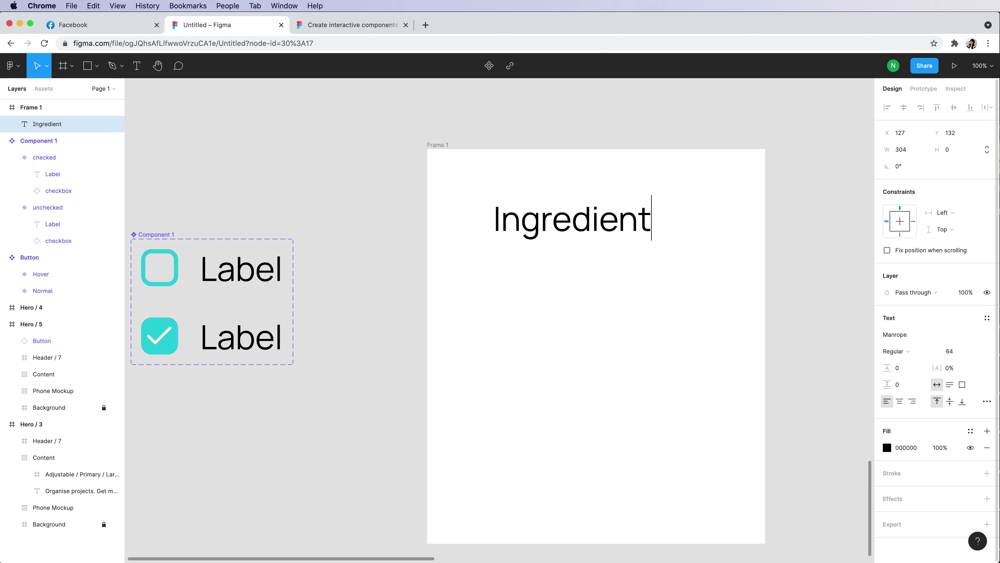
text(s)
key(Escape)
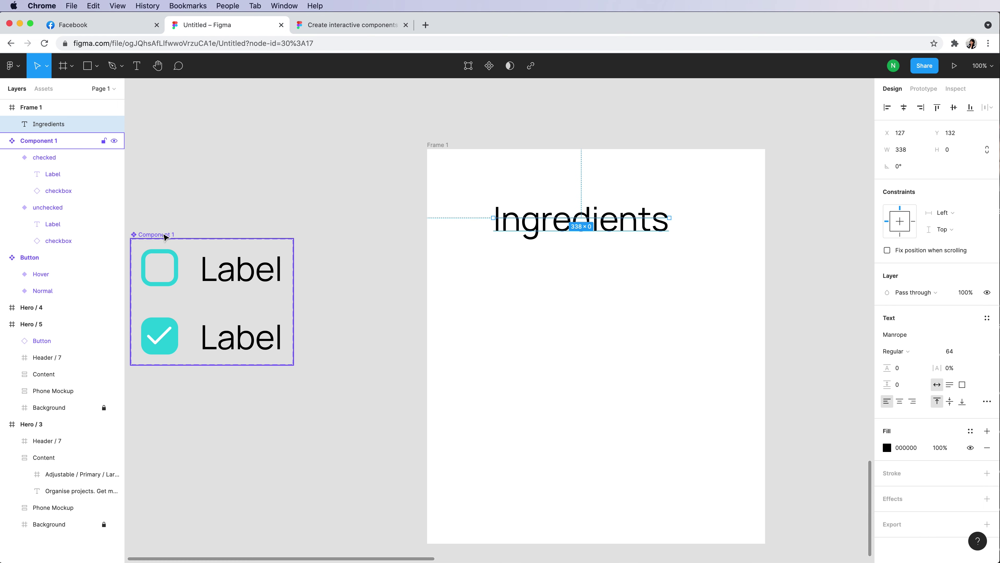
- Rename the Component 1 variant set to 'checklist' in the Layers panel
double_click(165, 234)
text(checklist)
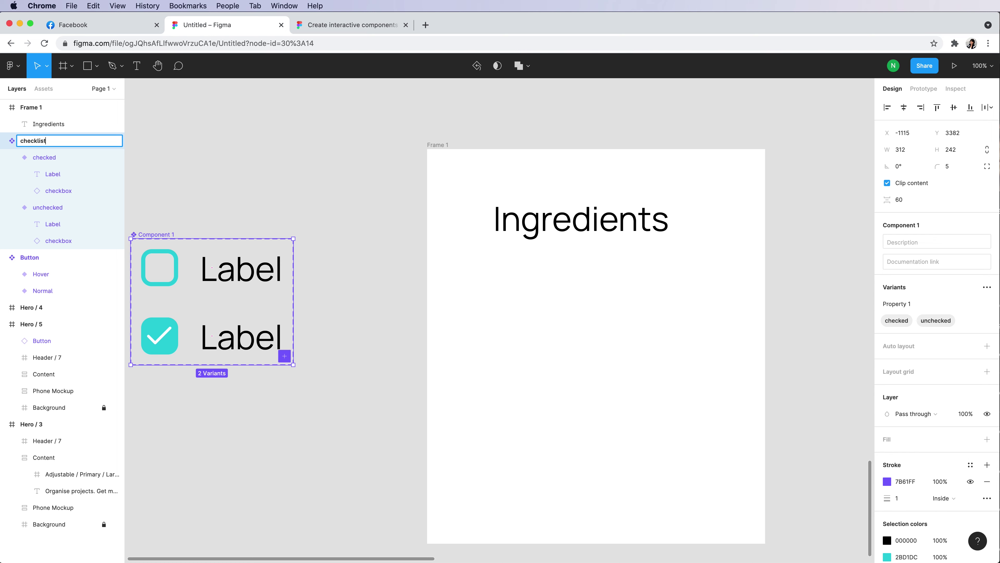
key(Return)
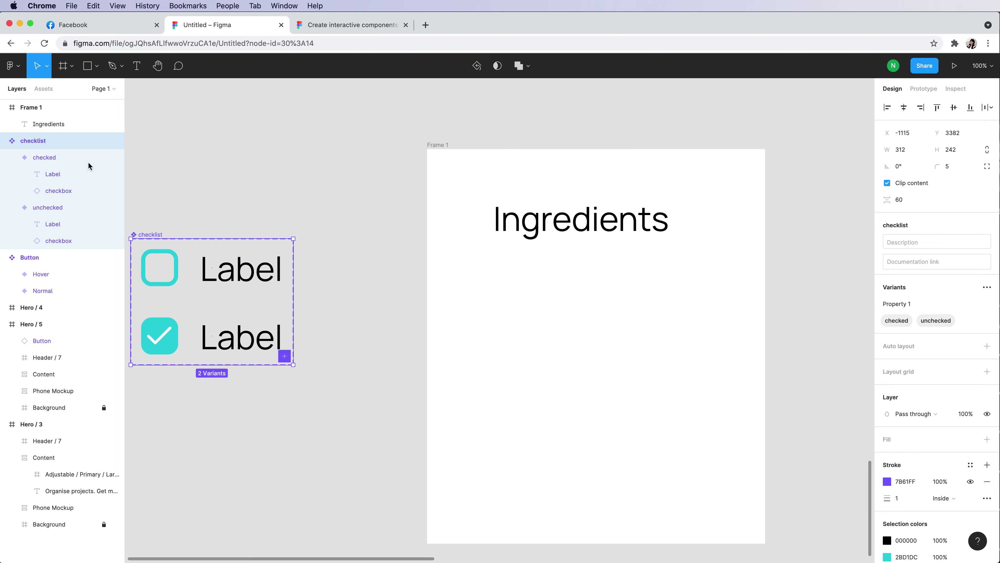
key(Escape)
click(42, 90)
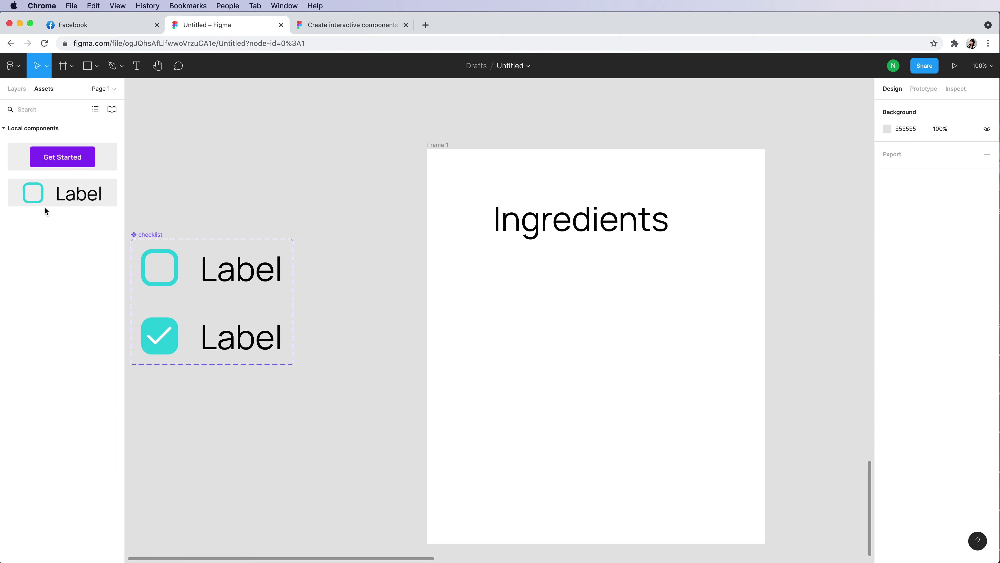
- Place four checklist instances in Frame 1, tidy their spacing, and align them under Ingredients
drag(60, 197, 516, 300)
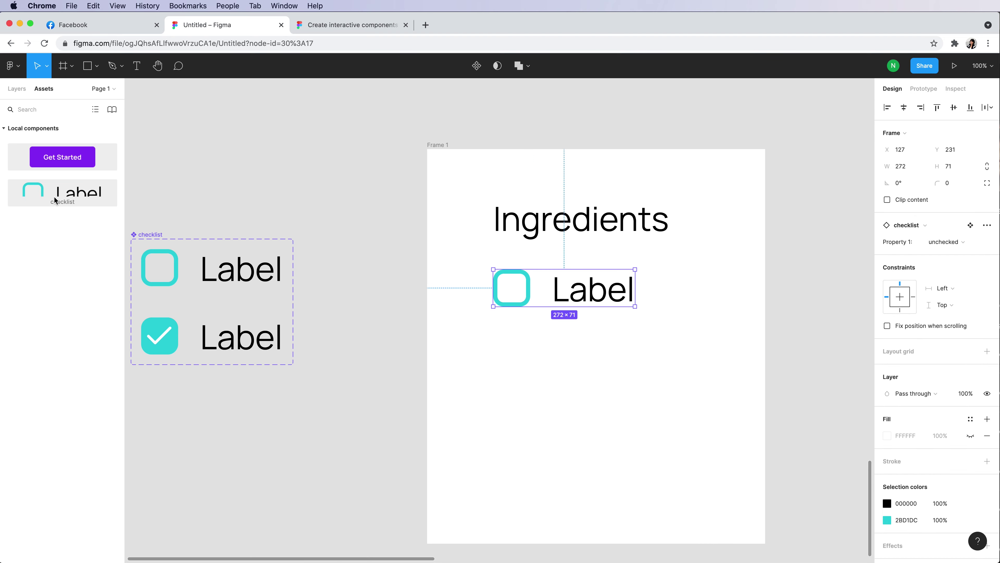
mouse_move(56, 196)
mouse_down()
mouse_move(395, 330)
mouse_move(531, 347)
mouse_up()
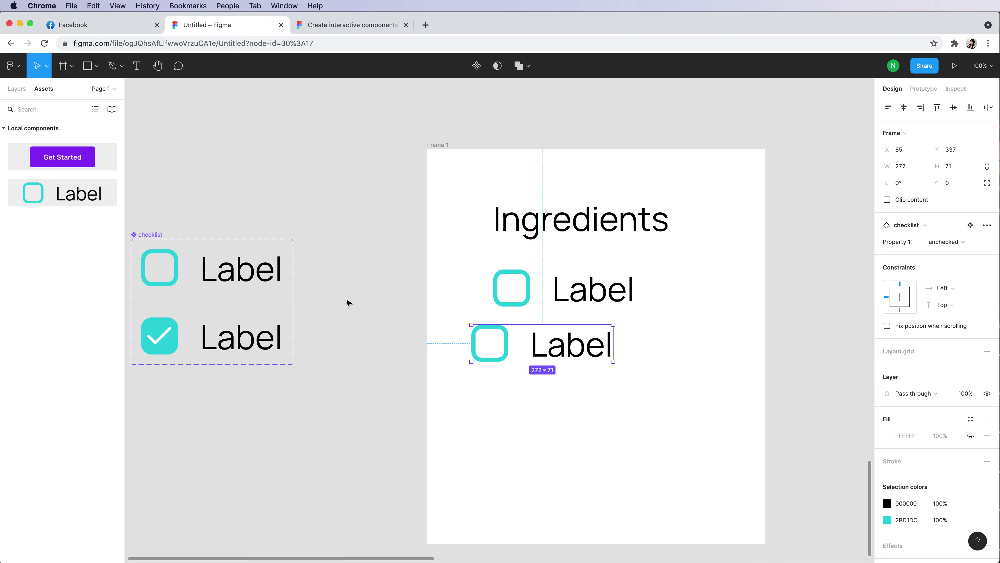
mouse_move(74, 200)
mouse_down()
mouse_move(393, 372)
mouse_move(489, 398)
mouse_up()
click(988, 107)
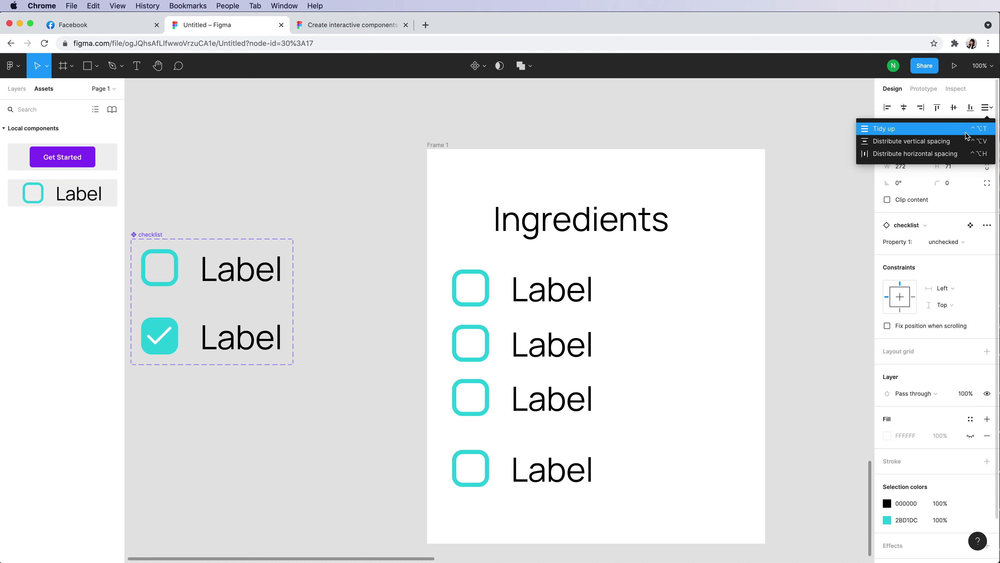
click(947, 140)
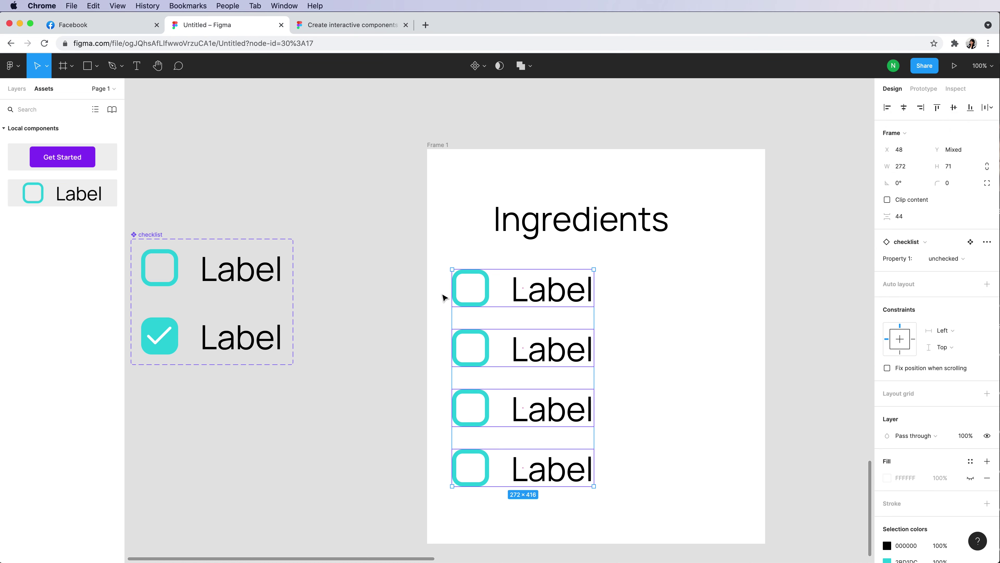
drag(571, 473, 614, 475)
- Set the Ingredients heading's font weight to ExtraBold
click(631, 230)
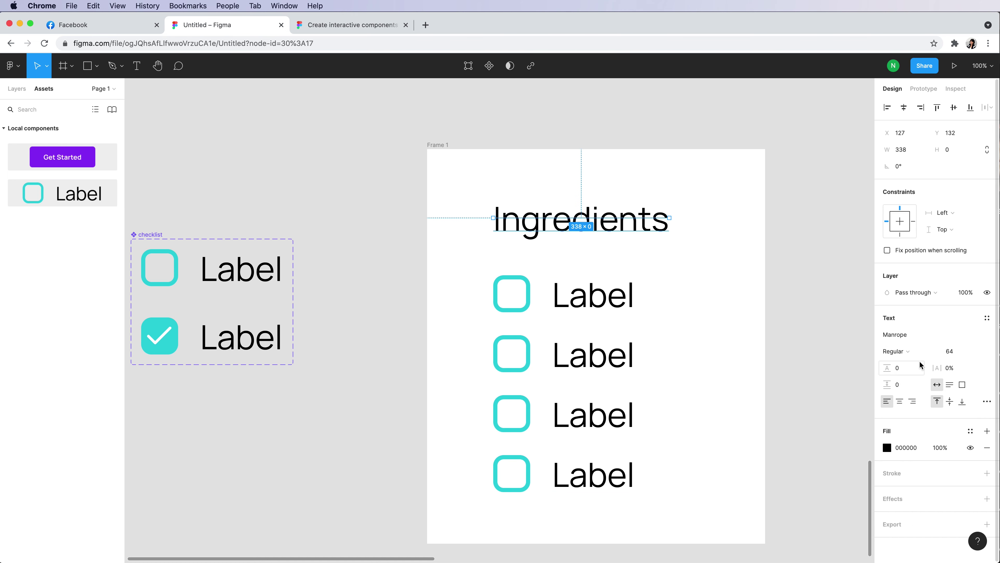
click(930, 350)
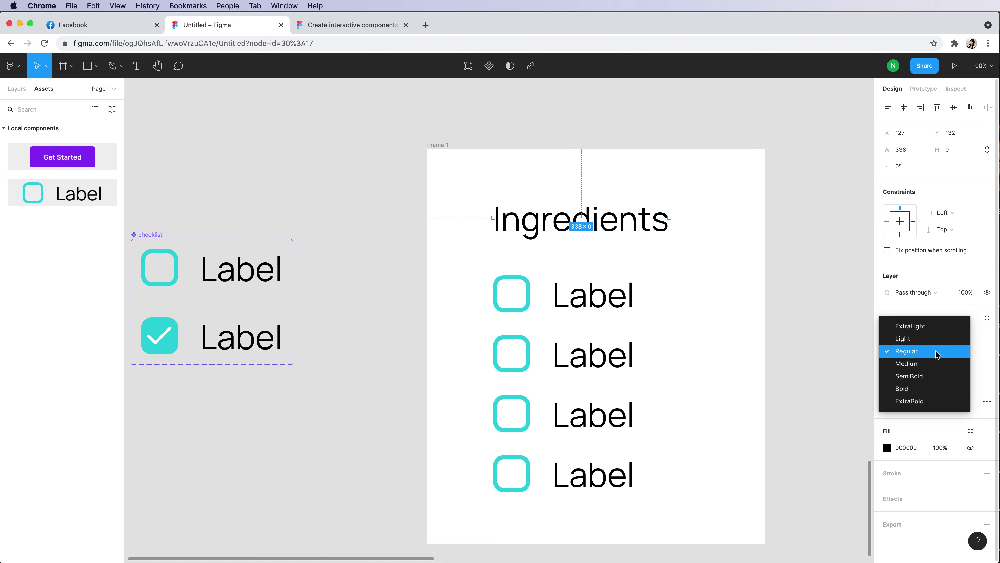
click(913, 401)
click(728, 333)
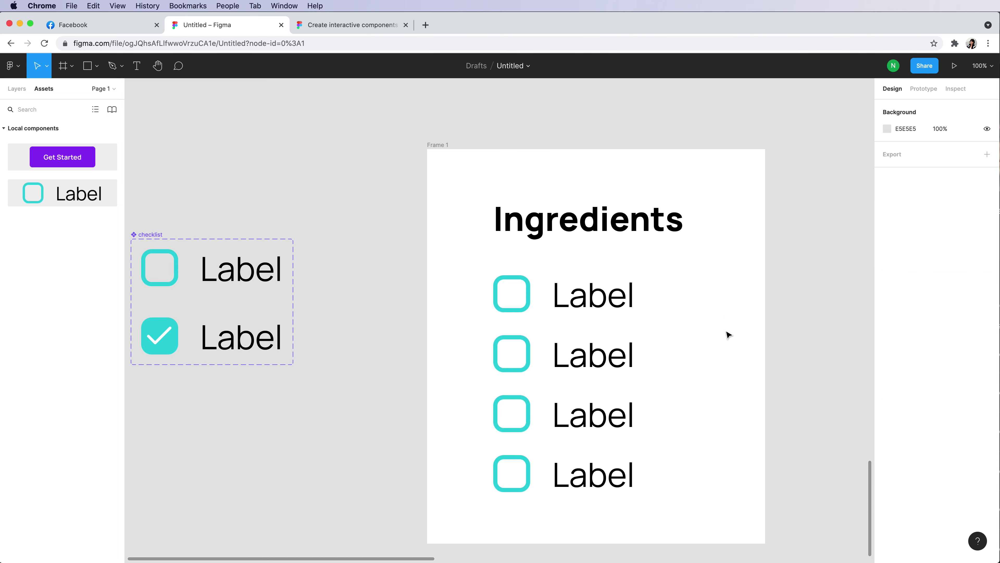
- Relabel the four checklist items Bread, Garlic, Butter and Parsley
double_click(608, 301)
double_click(608, 301)
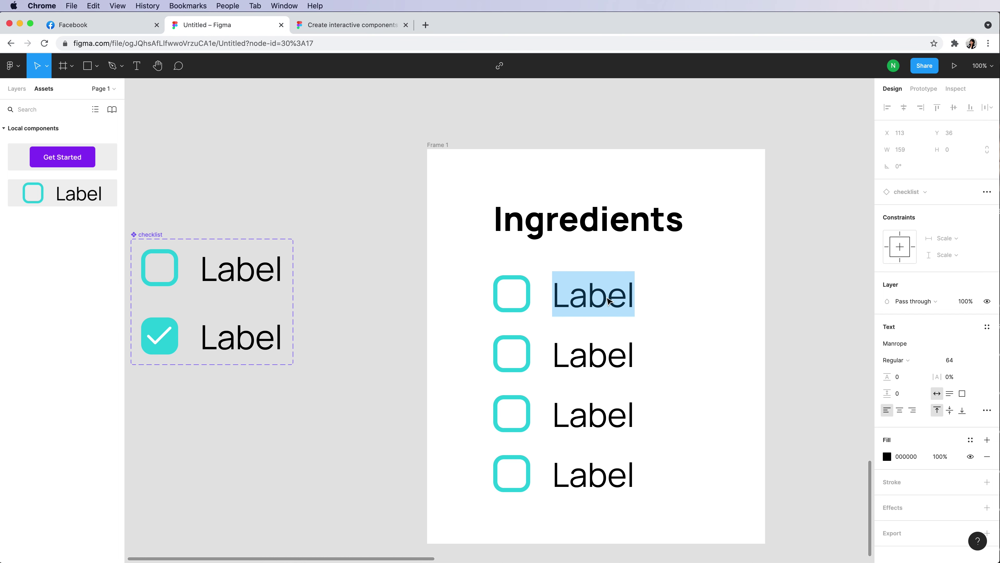
text(Bread)
double_click(600, 355)
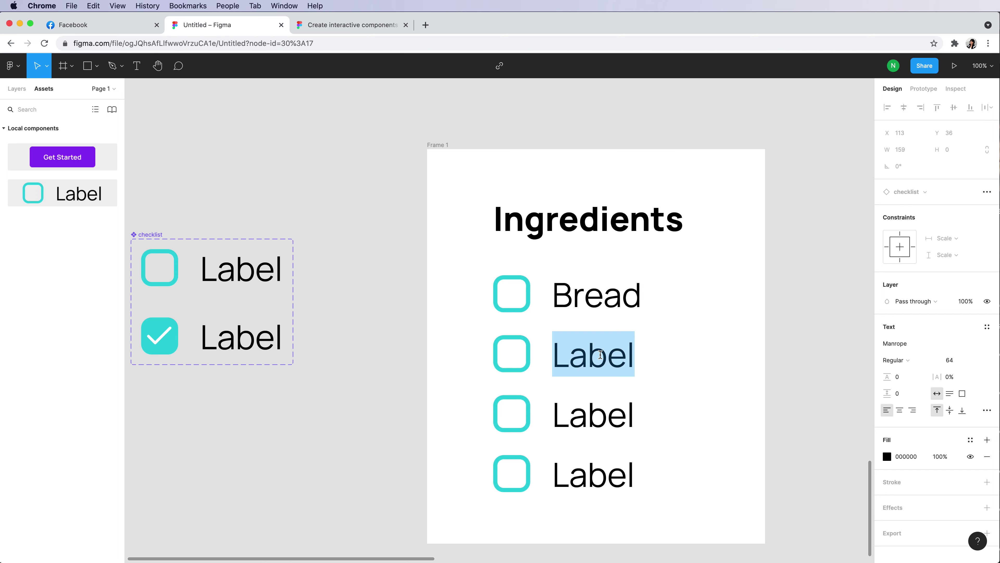
text(Garlic)
double_click(595, 414)
text(Butter)
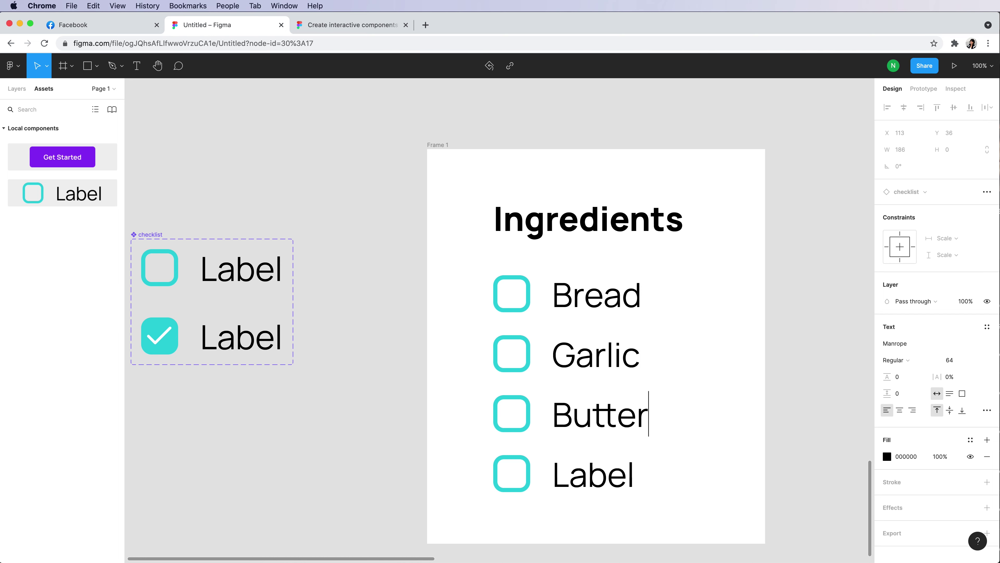
double_click(593, 475)
text(Parsley)
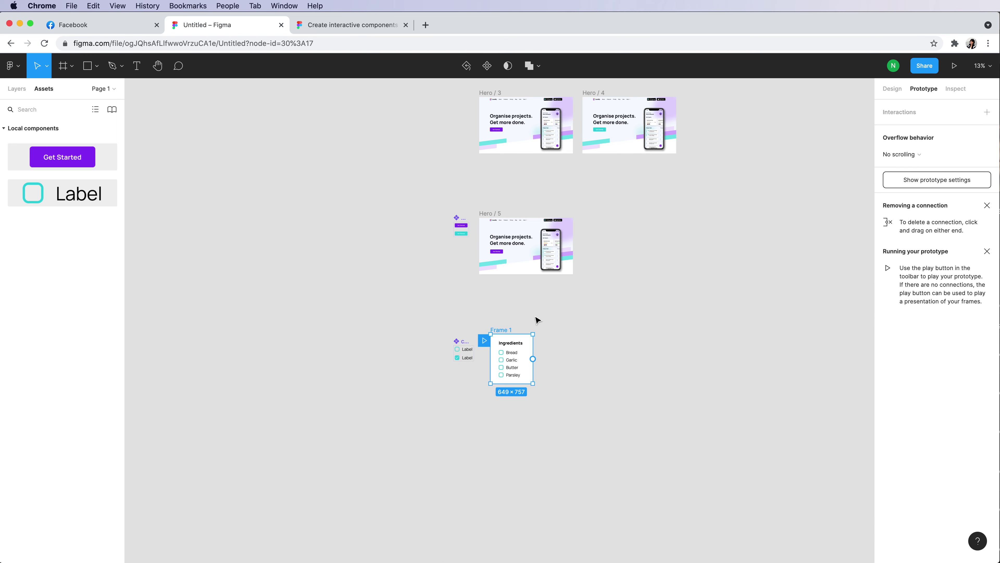
key(plus)
key(plus)
click(955, 66)
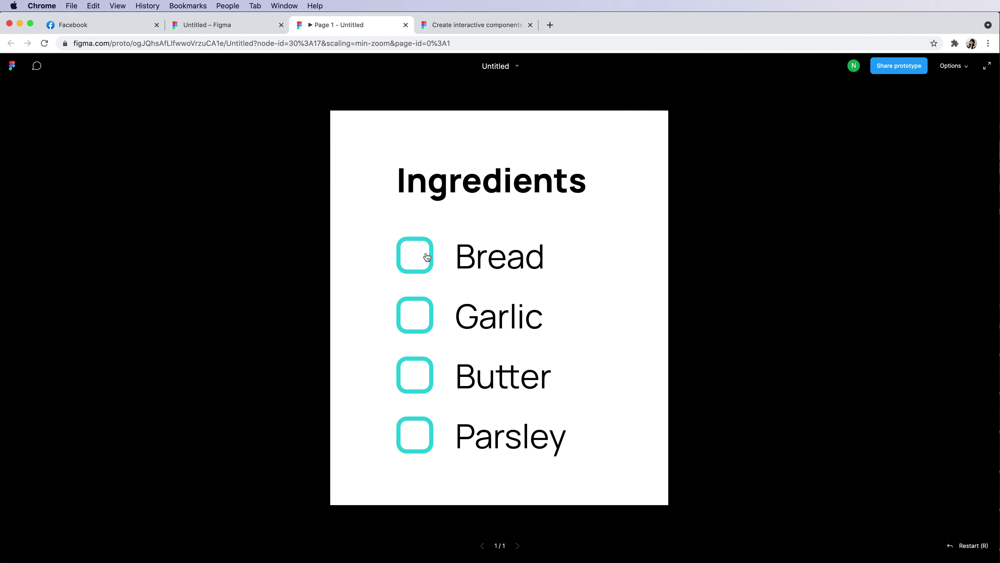
click(424, 267)
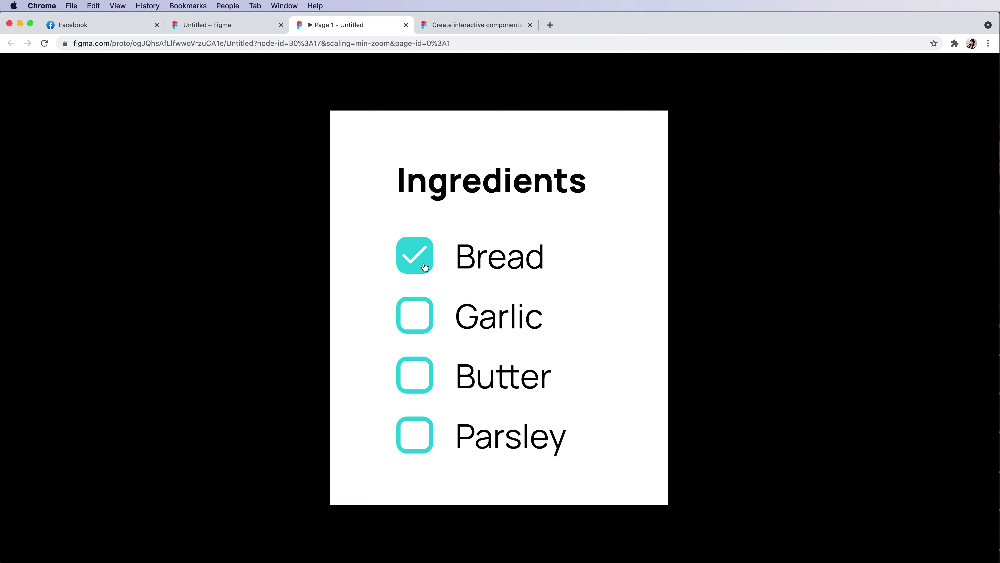
click(423, 312)
click(417, 374)
click(413, 435)
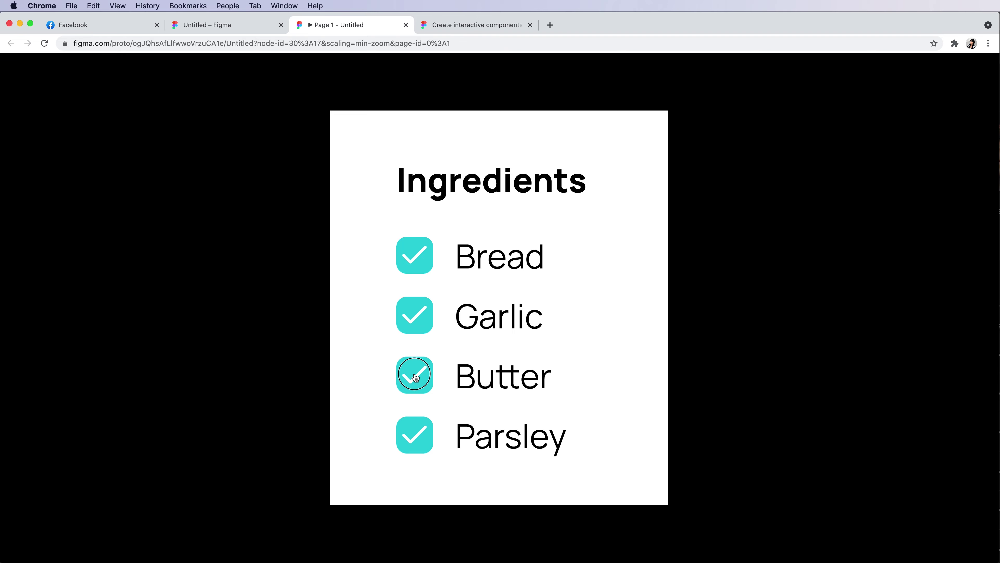
click(413, 373)
click(418, 313)
click(415, 255)
click(416, 309)
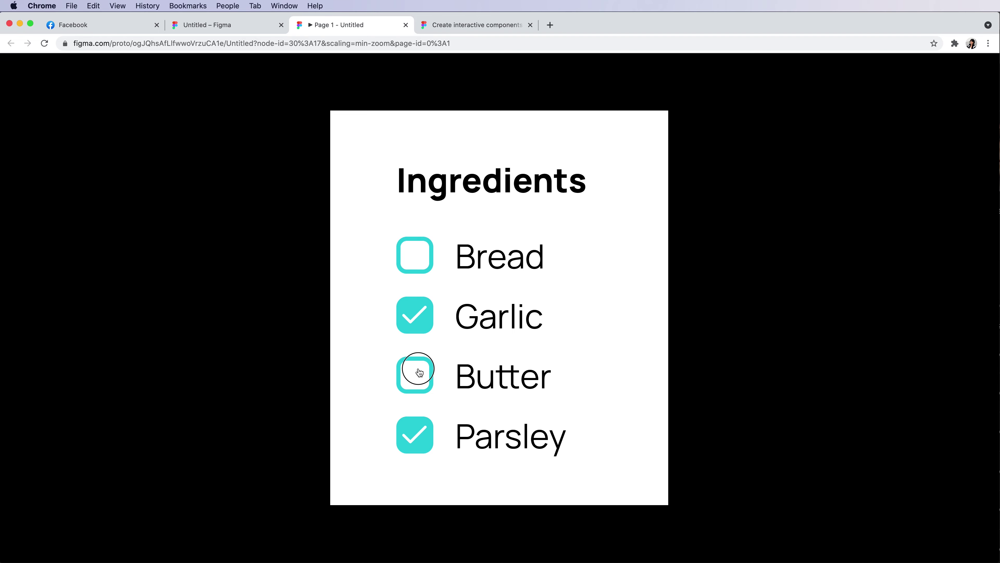
click(415, 375)
key(super+w)
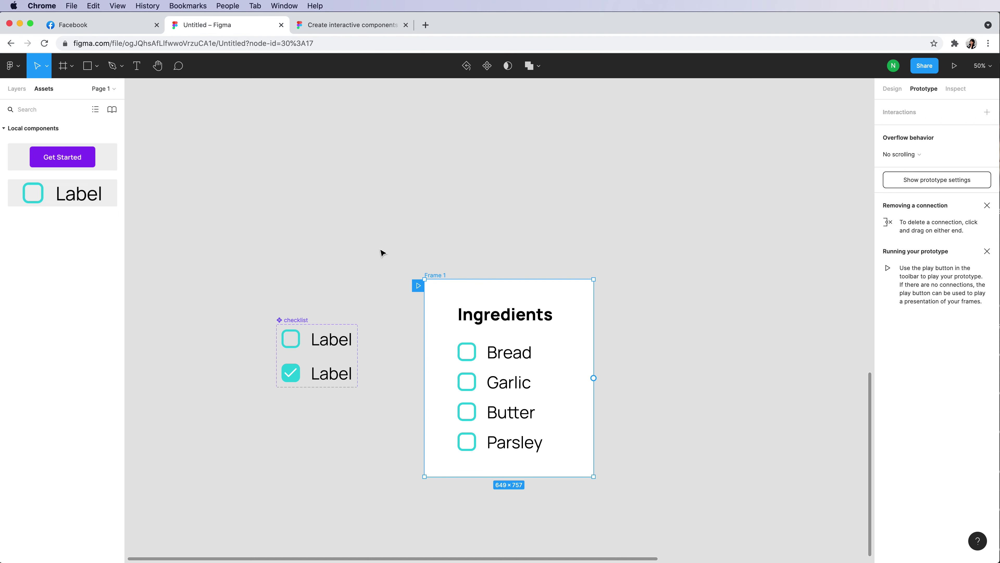